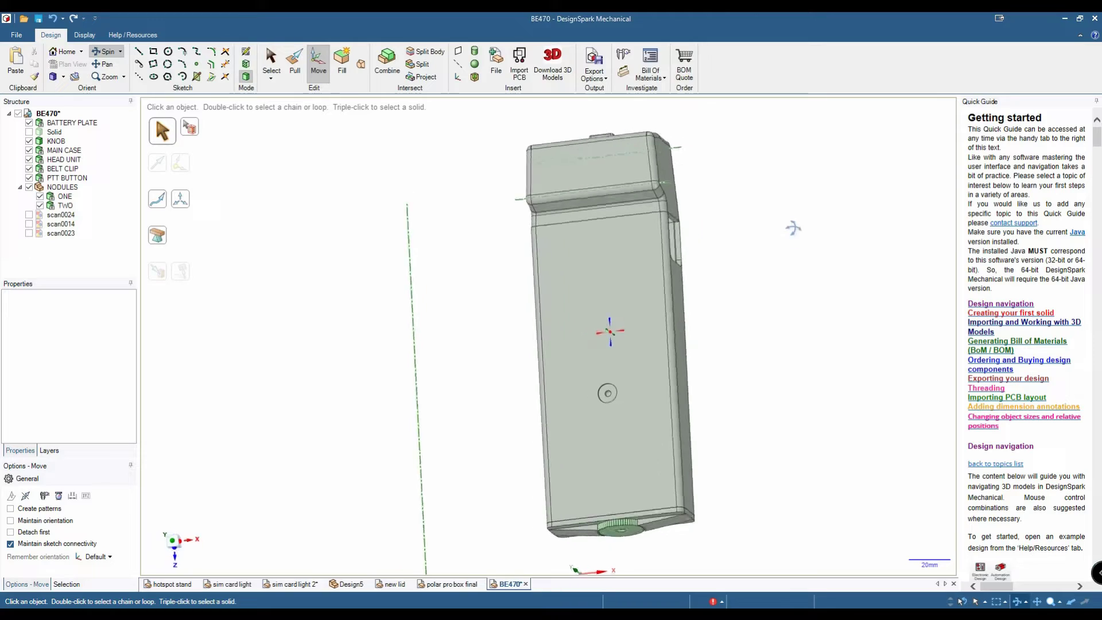
Step: Show the potentiometer mounted on the inner plate and examine how it fits into the side bracket
drag(794, 228, 792, 291)
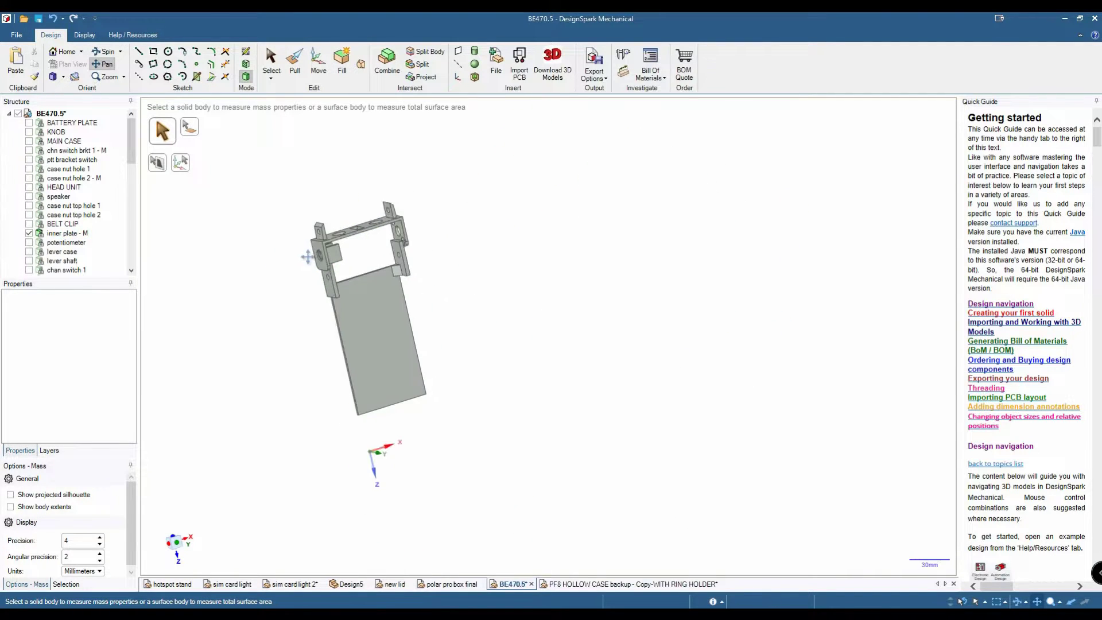
scroll(308, 260, up, 3)
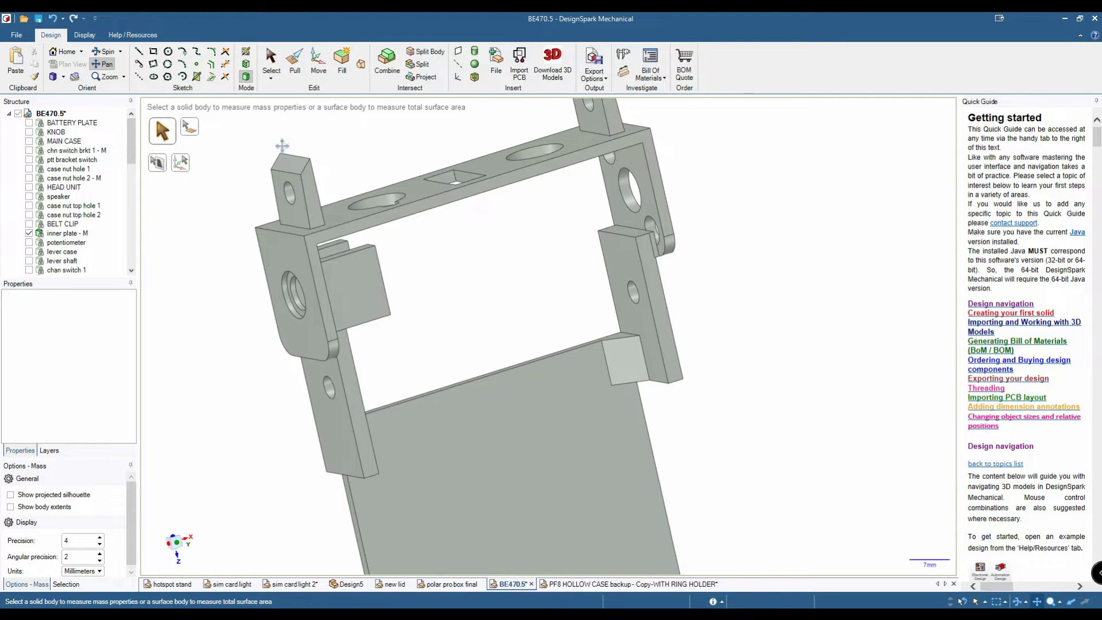
drag(338, 171, 489, 212)
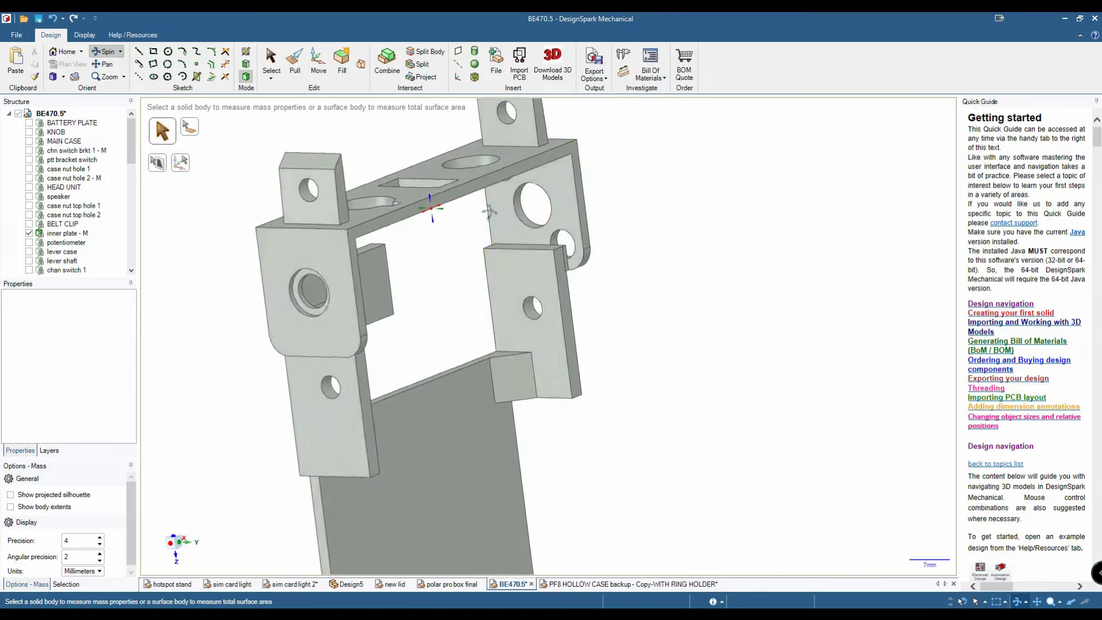
drag(796, 310, 715, 296)
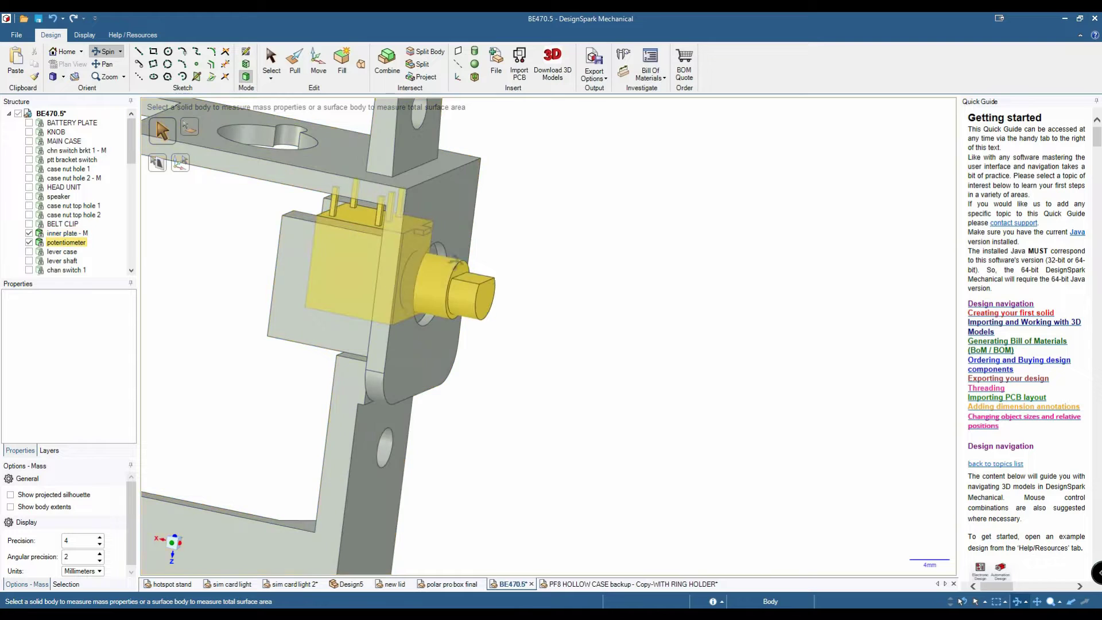
scroll(513, 280, down, 3)
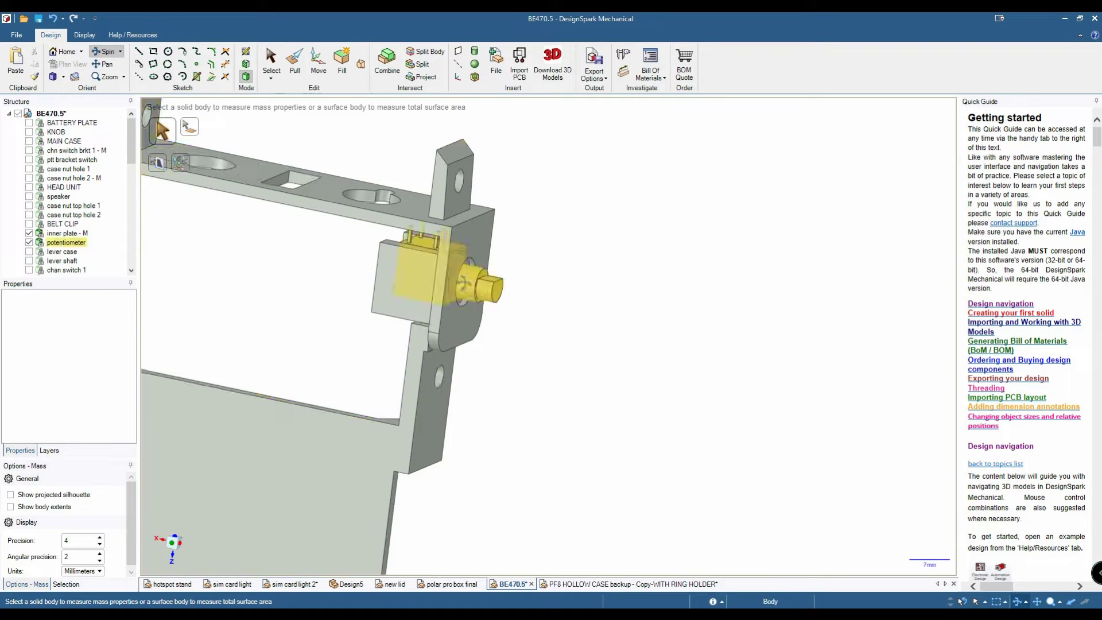
Step: Show the lever case and the lever shaft on the side of the inner plate opposite the potentiometer
click(104, 66)
drag(173, 253, 507, 250)
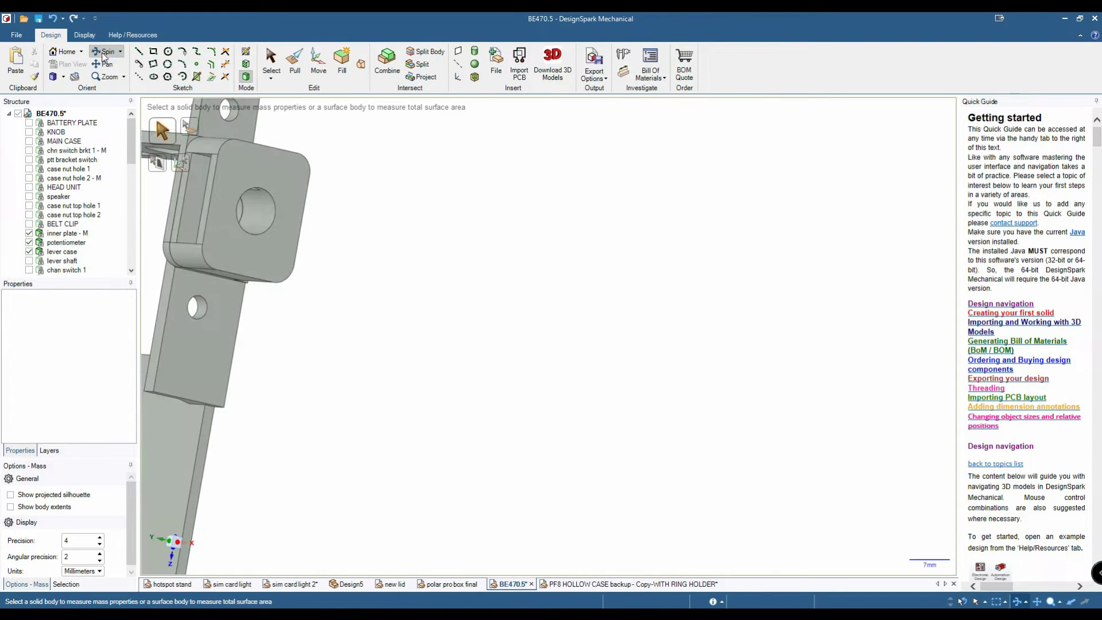
drag(152, 206, 413, 236)
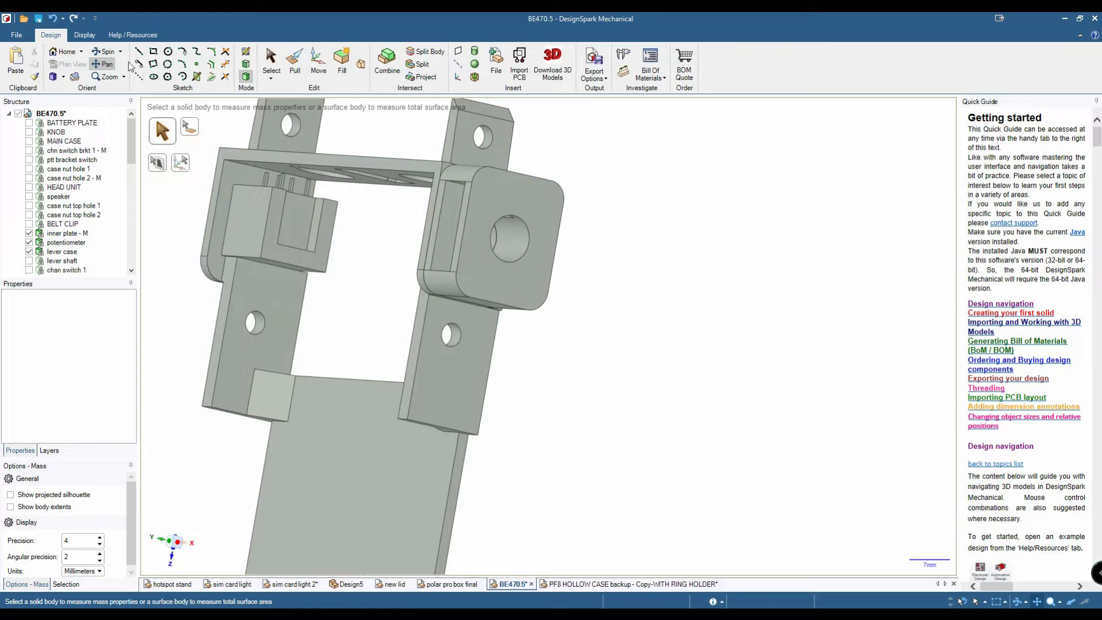
click(100, 53)
drag(339, 238, 441, 251)
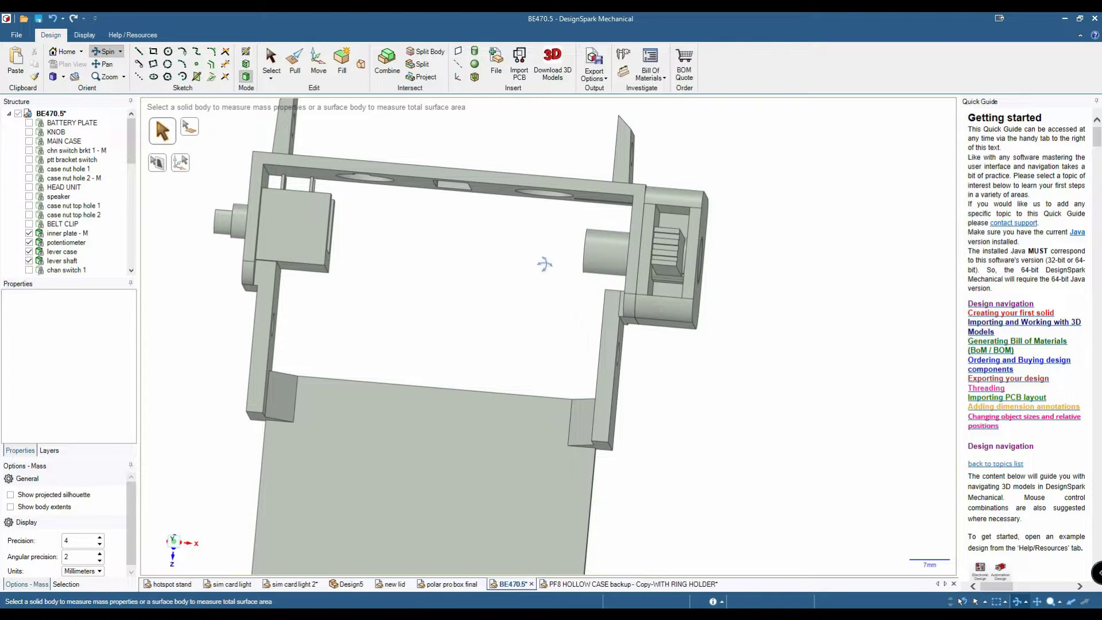
Step: Show chan switch 1, the lever wheel arm and chn switch brkt 1 - M beside the lever shaft
drag(544, 264, 249, 326)
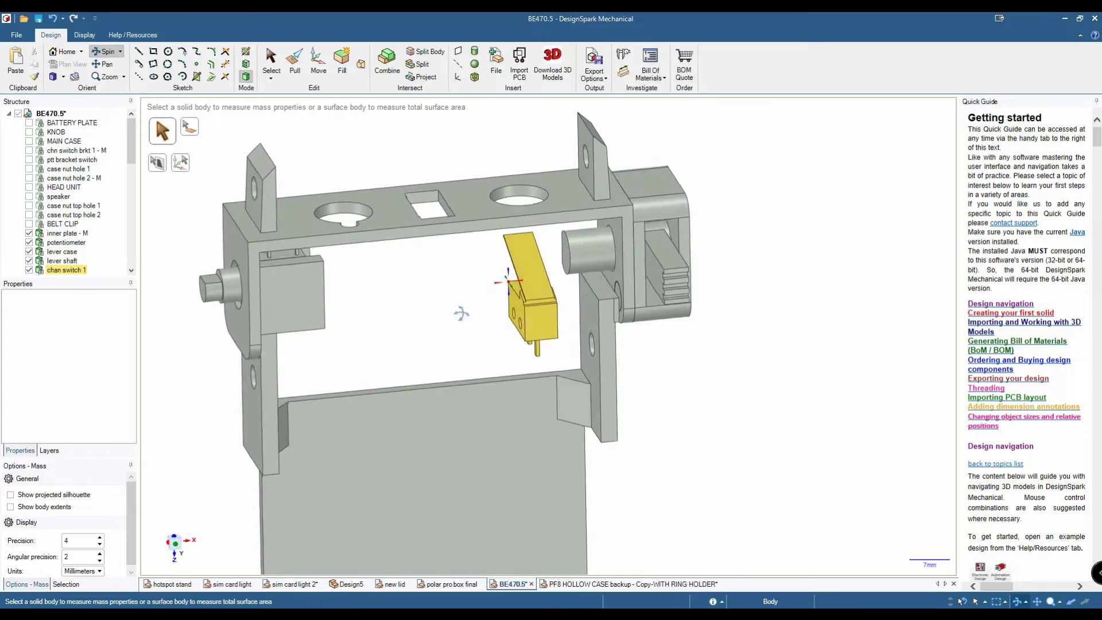
drag(241, 321, 190, 322)
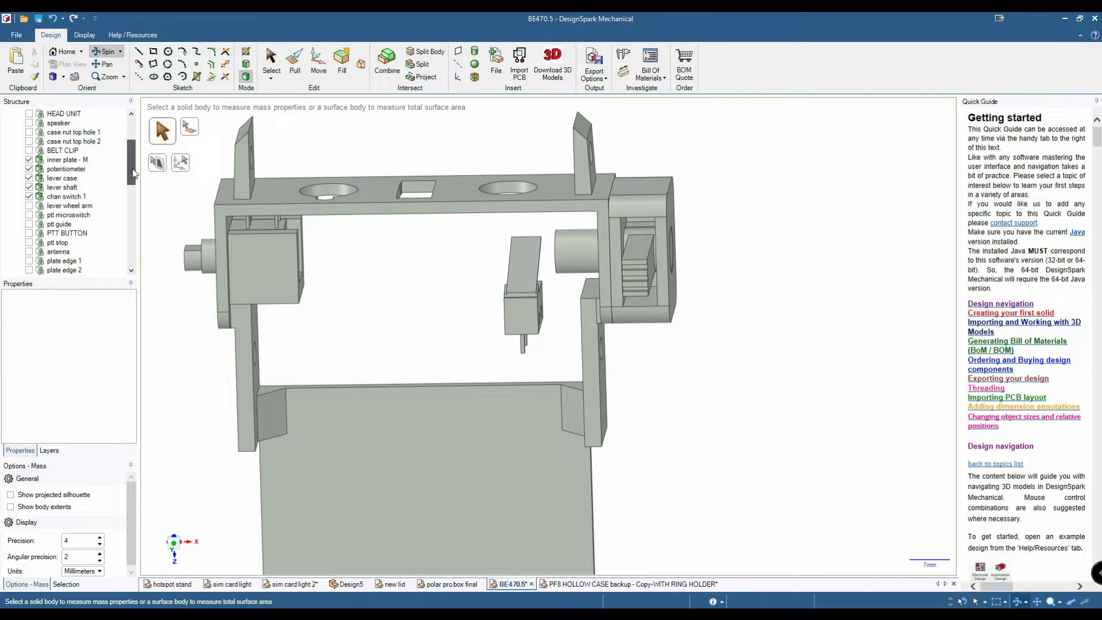
click(29, 150)
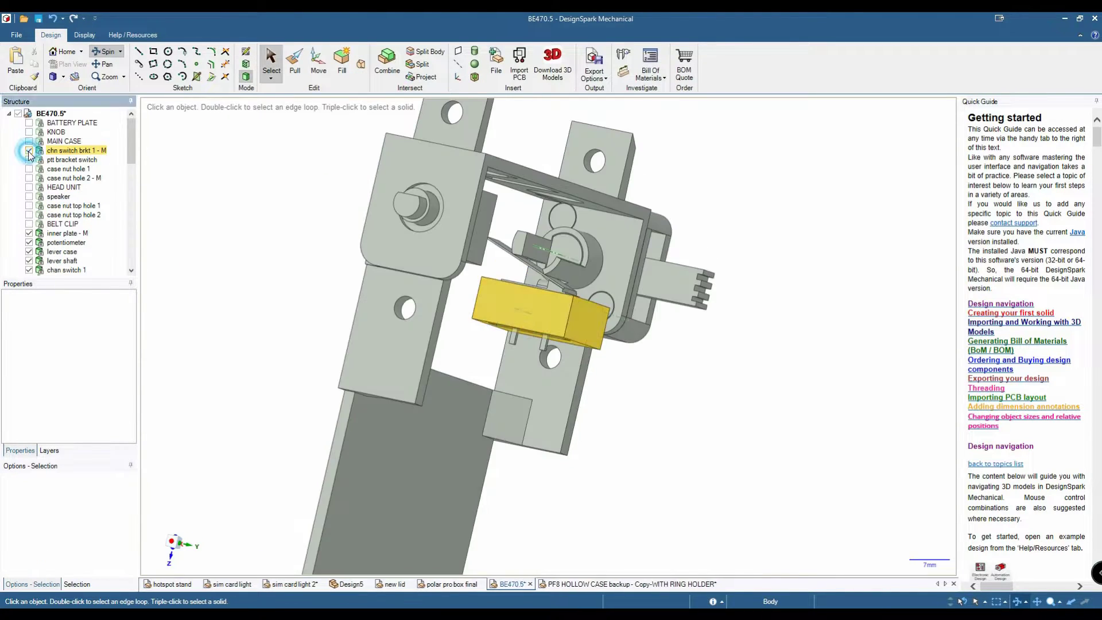
Step: Show case nut hole 1 on the inner plate's side arm and examine its nut pocket up close
drag(642, 362, 628, 487)
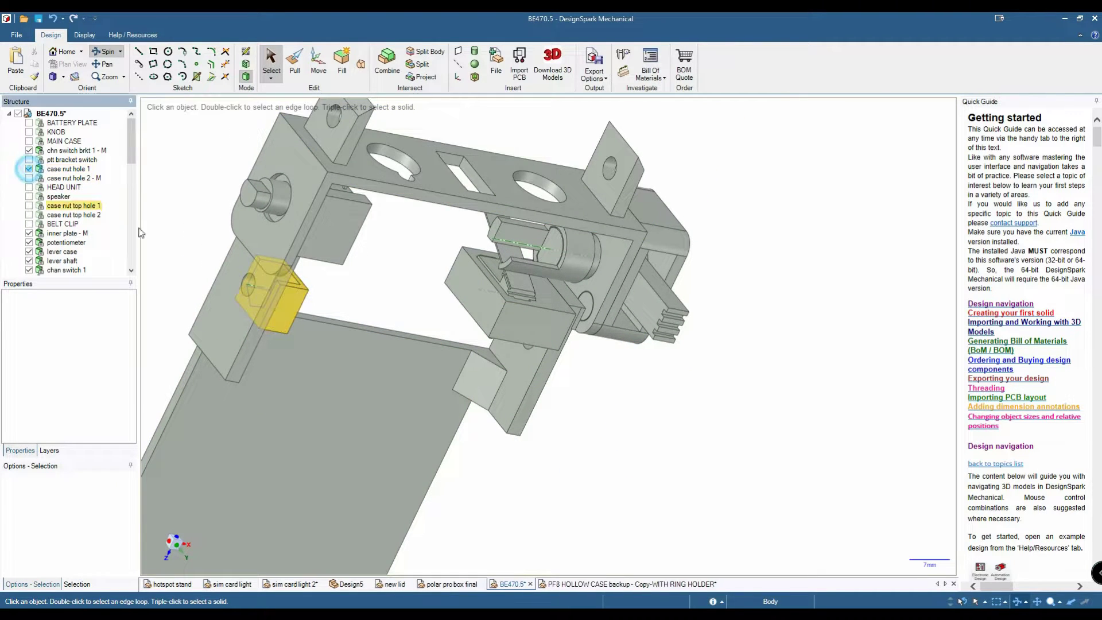
drag(356, 291, 277, 298)
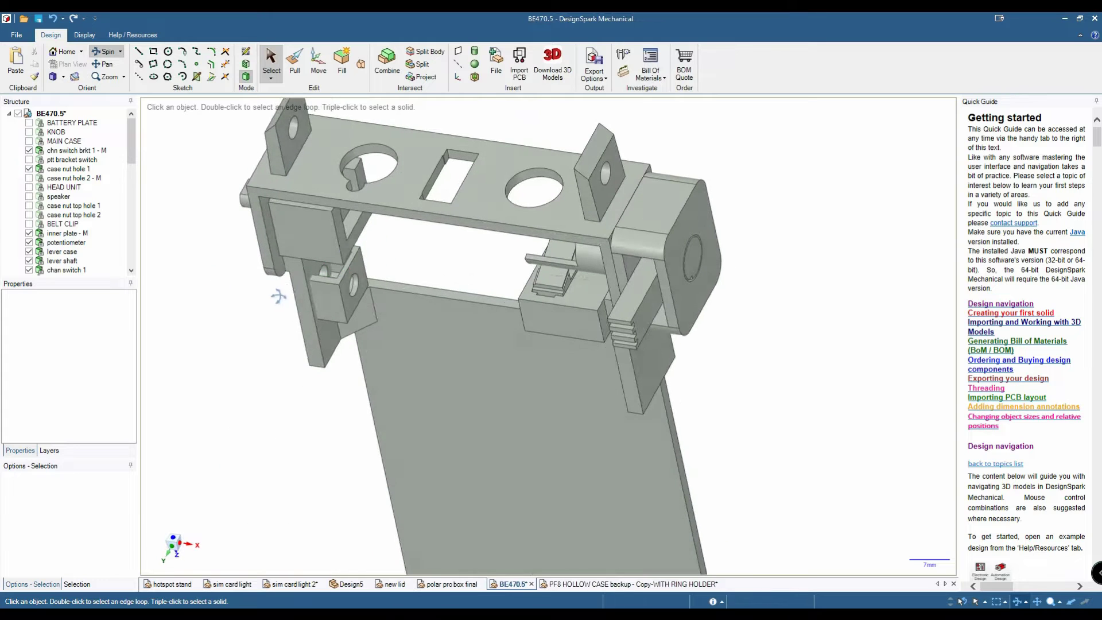
scroll(344, 262, up, 2)
drag(343, 263, 455, 288)
scroll(283, 246, up, 3)
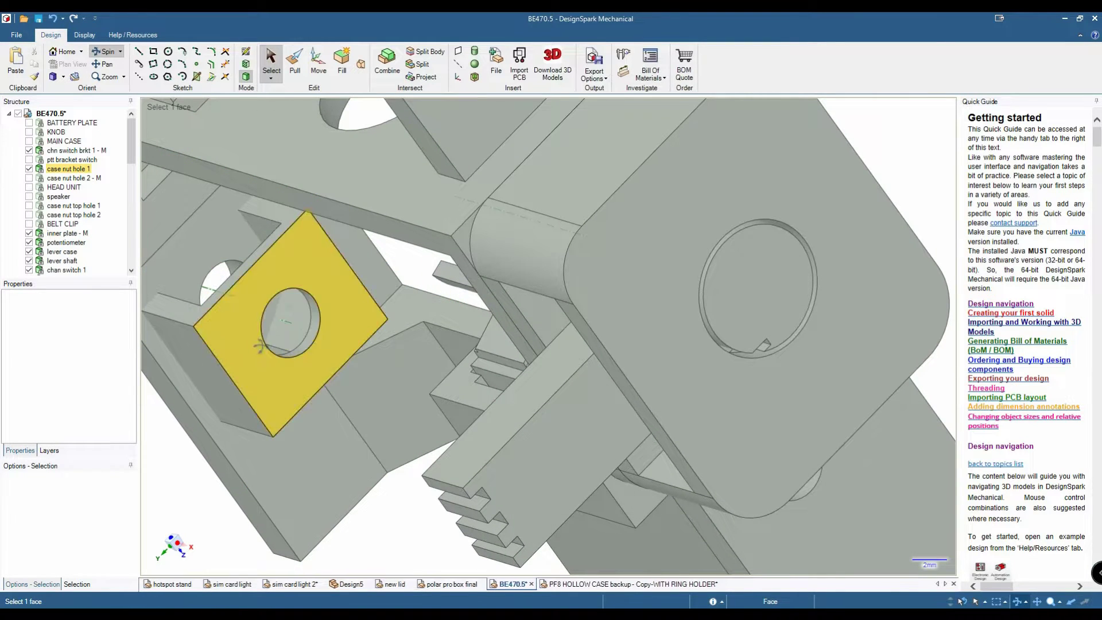
scroll(294, 286, down, 3)
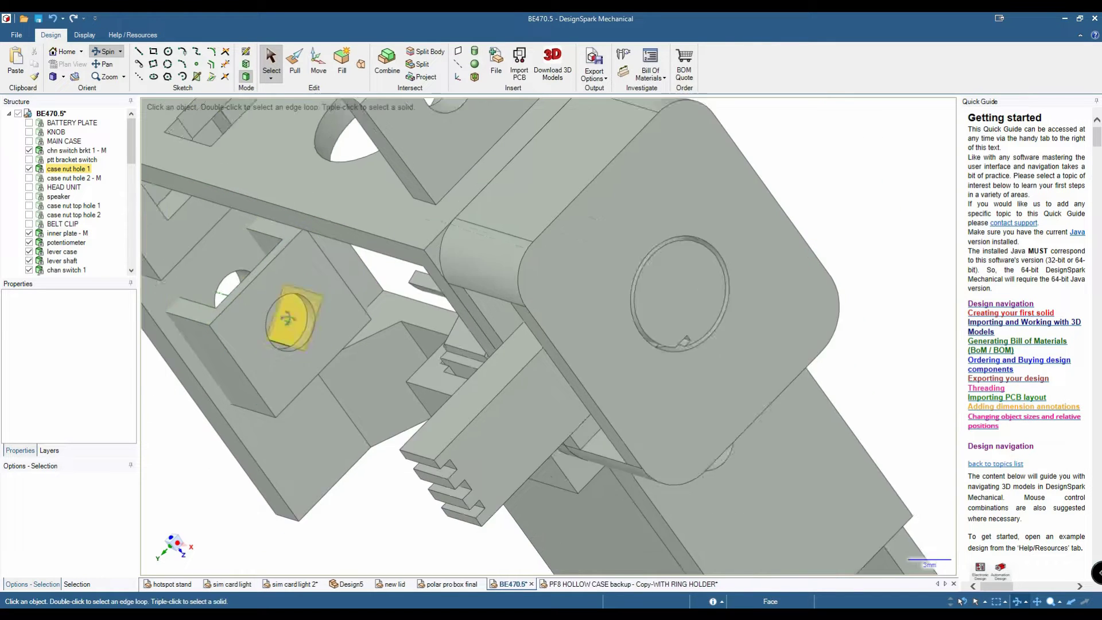
Step: Show case nut hole 2 - M, case nut top hole 1 and case nut top hole 2, and inspect the upper nut pockets
click(28, 178)
drag(172, 374, 411, 390)
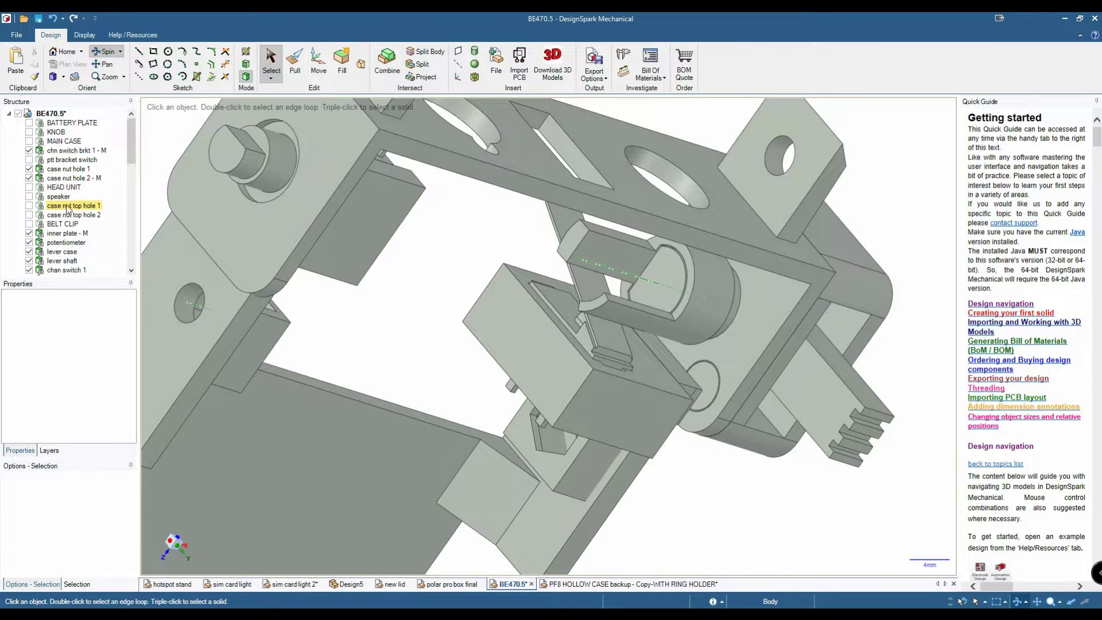
click(29, 215)
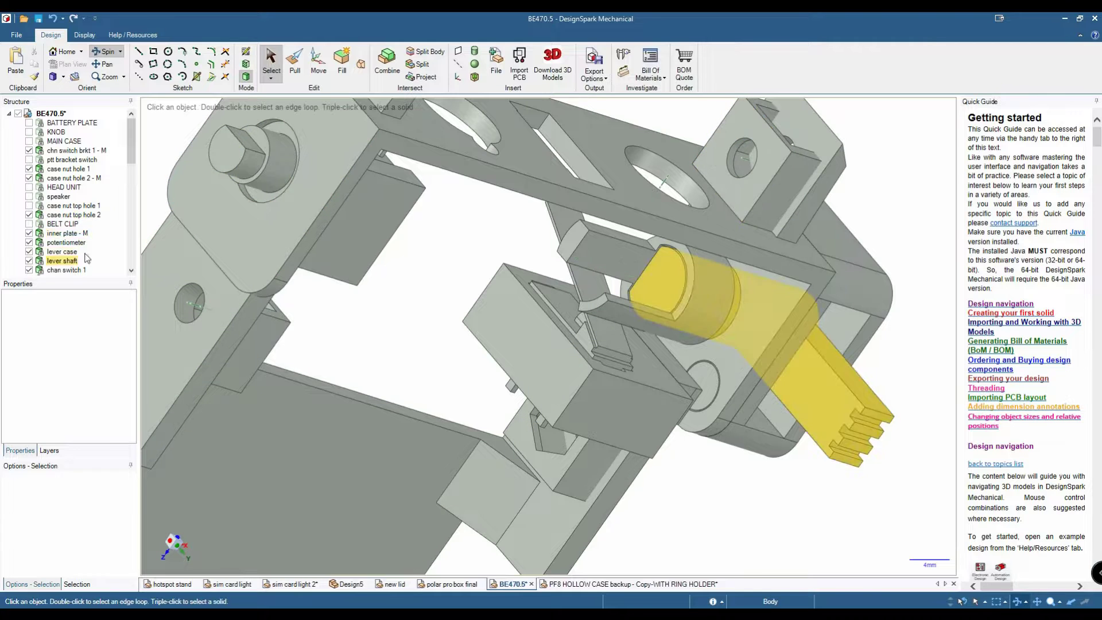
click(28, 206)
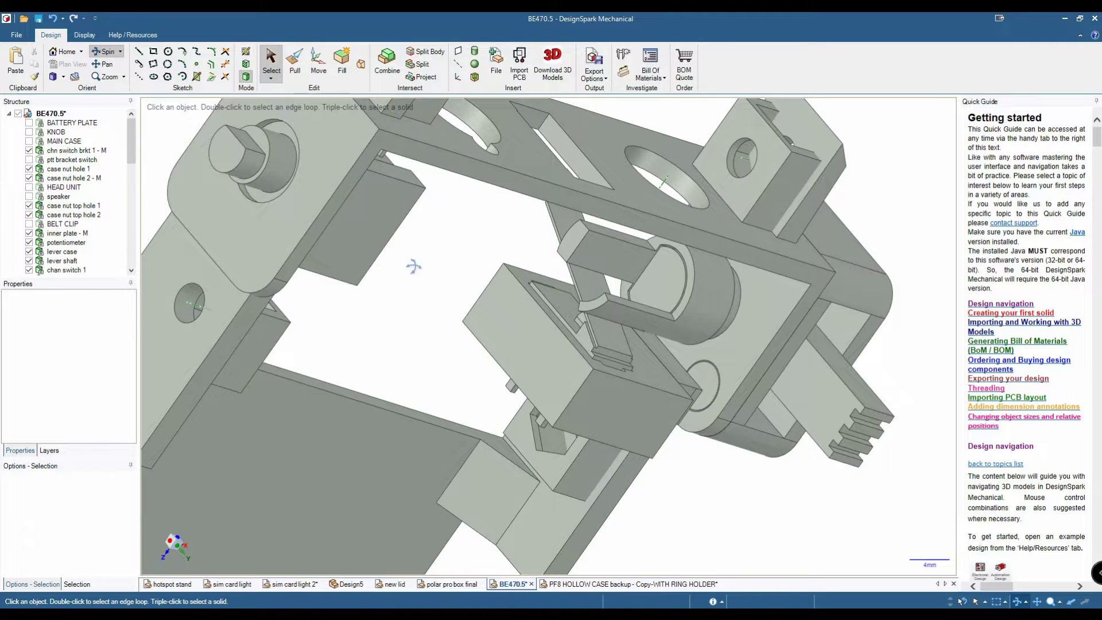
scroll(416, 261, down, 5)
drag(418, 258, 349, 172)
scroll(355, 179, up, 5)
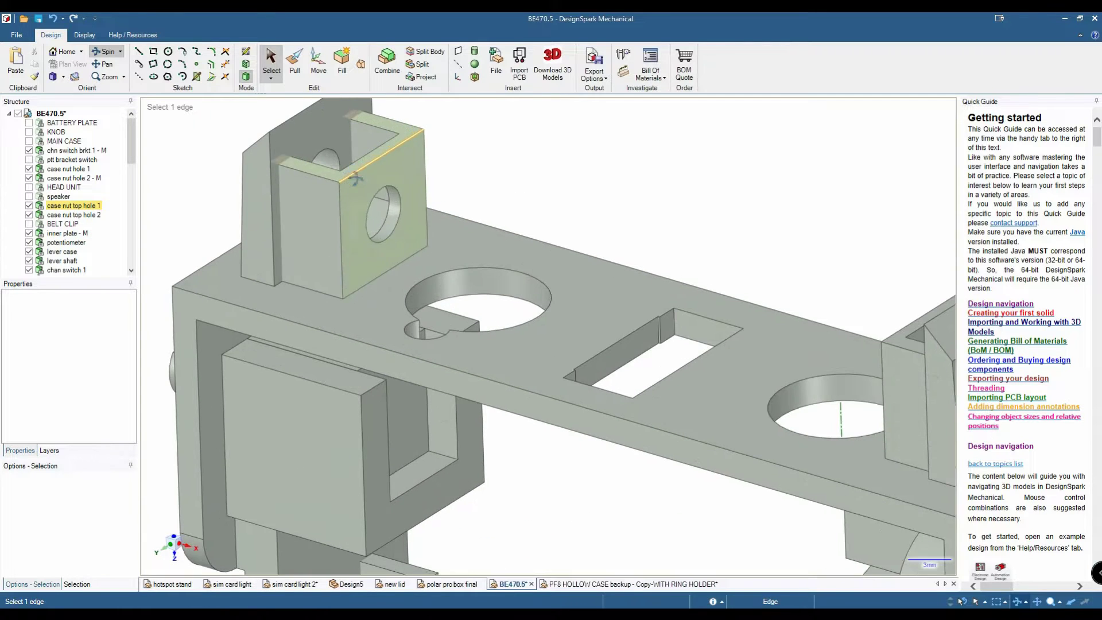
scroll(532, 267, down, 5)
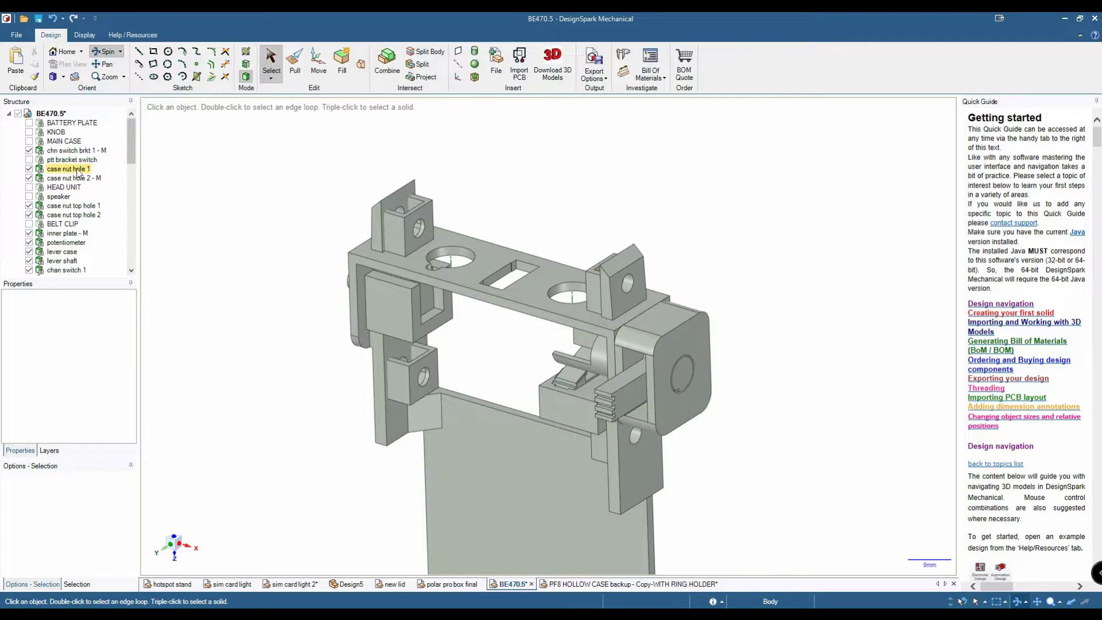
Step: Show the ptt bracket switch and the ptt microswitch on the inner plate's top crossbar
click(29, 160)
scroll(505, 240, up, 3)
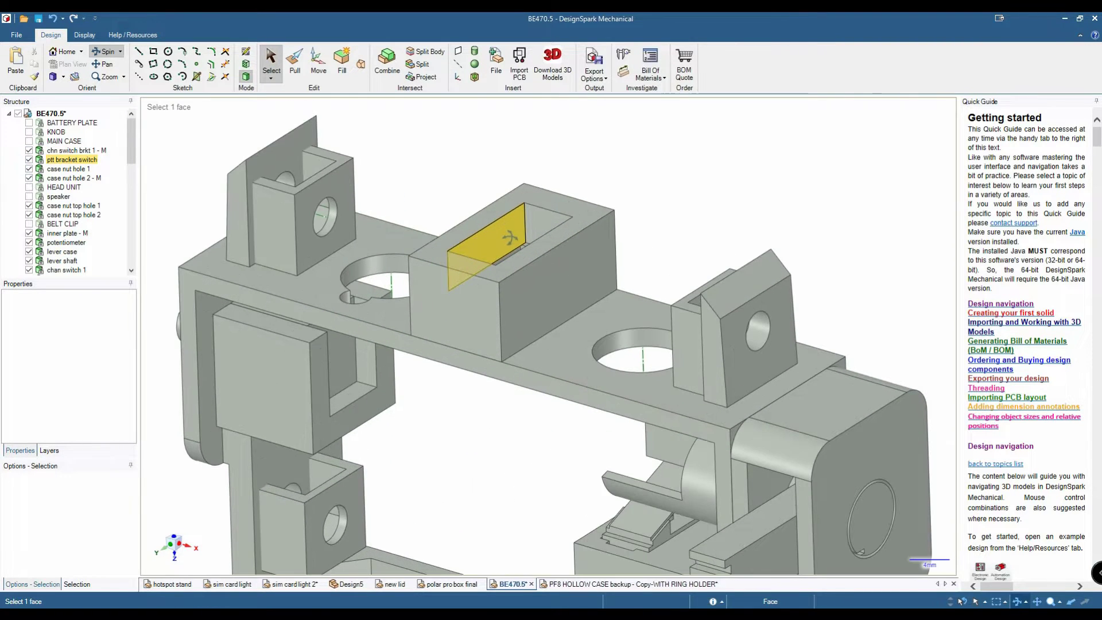
scroll(524, 224, down, 2)
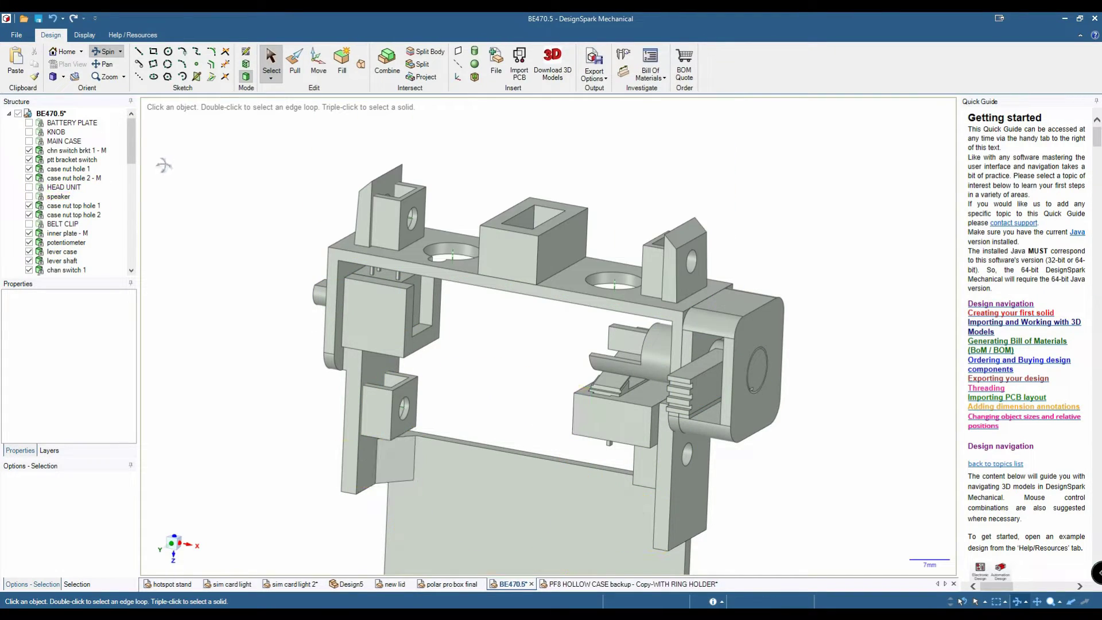
drag(131, 150, 138, 166)
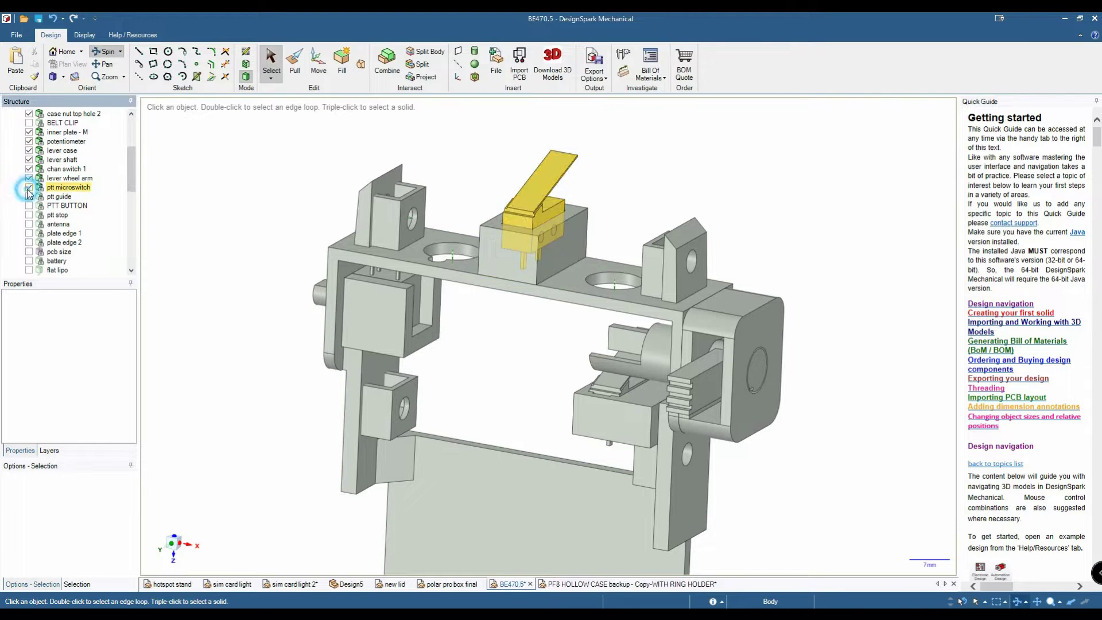
drag(572, 175, 552, 260)
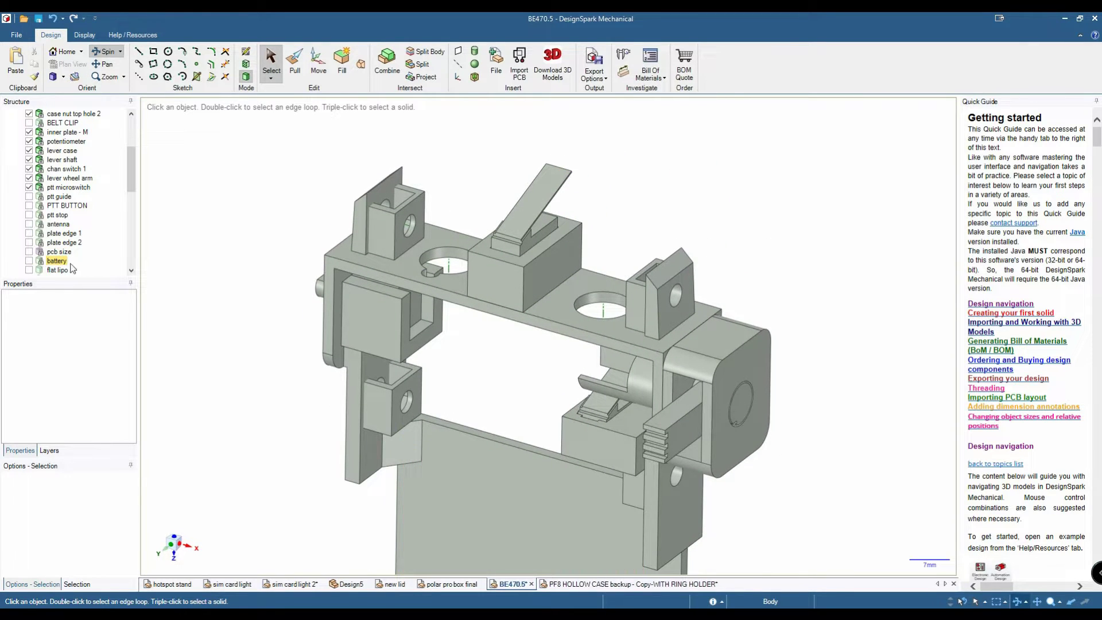
Step: Show the PTT BUTTON and the ptt stop above the microswitch
click(29, 205)
scroll(436, 241, down, 3)
drag(436, 241, 465, 166)
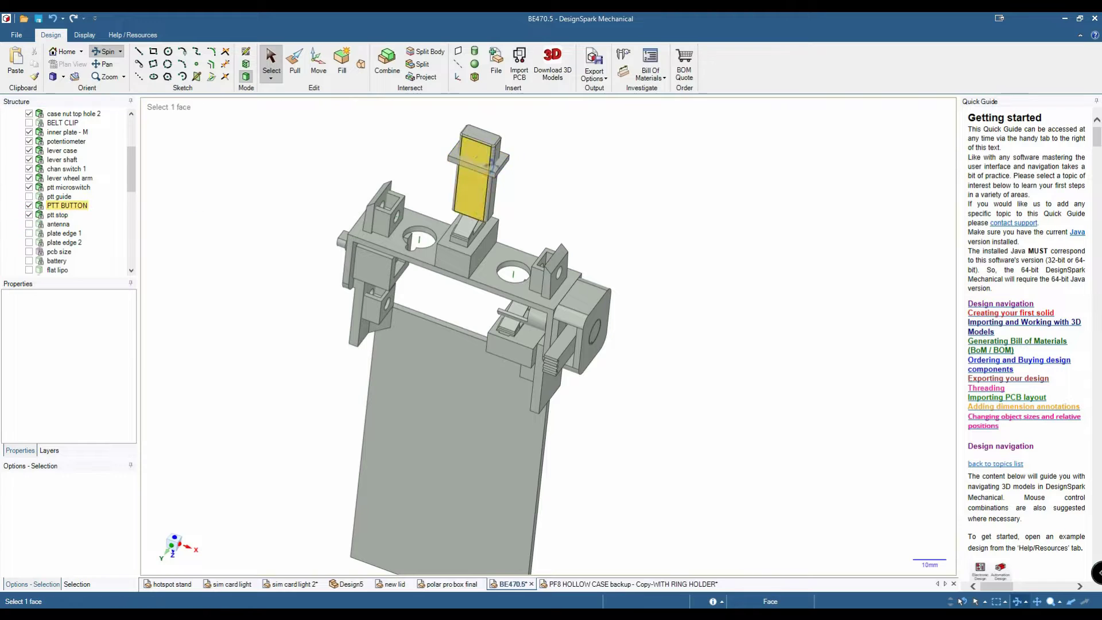
Step: Show the ptt guide around the PTT button and inspect the push-to-talk mechanism up close
click(29, 197)
scroll(512, 197, down, 1)
scroll(479, 183, up, 5)
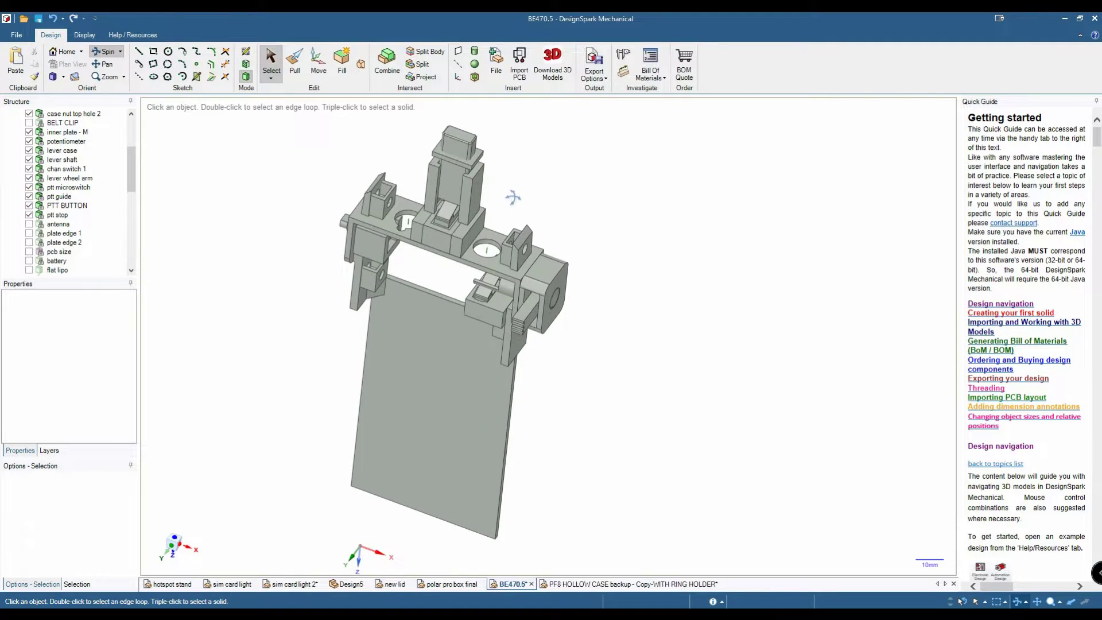
drag(479, 184, 544, 119)
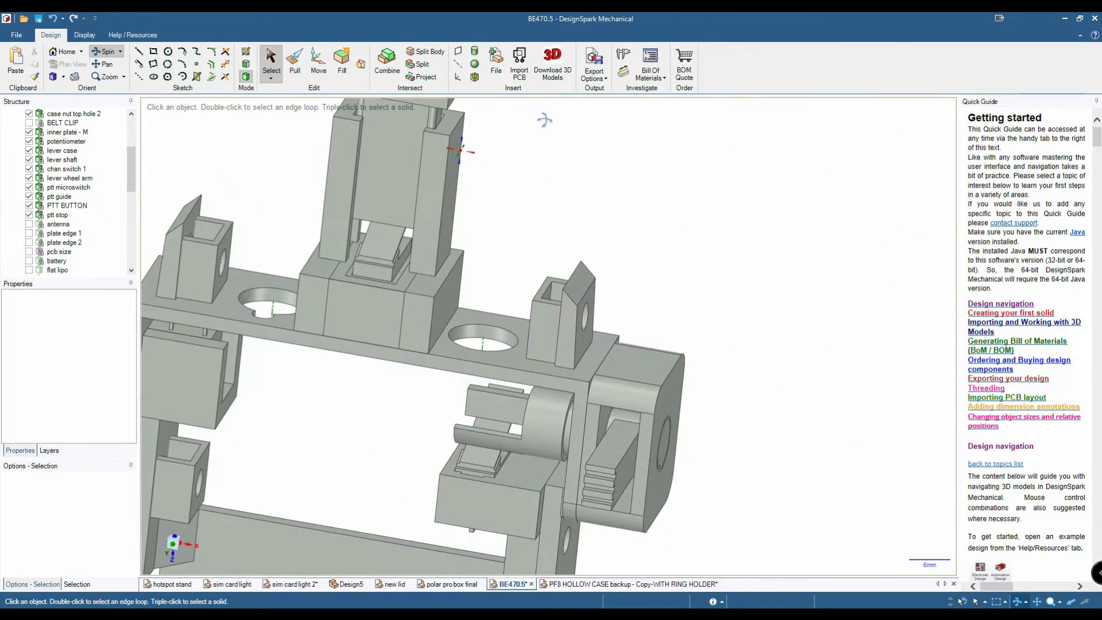
scroll(545, 131, down, 2)
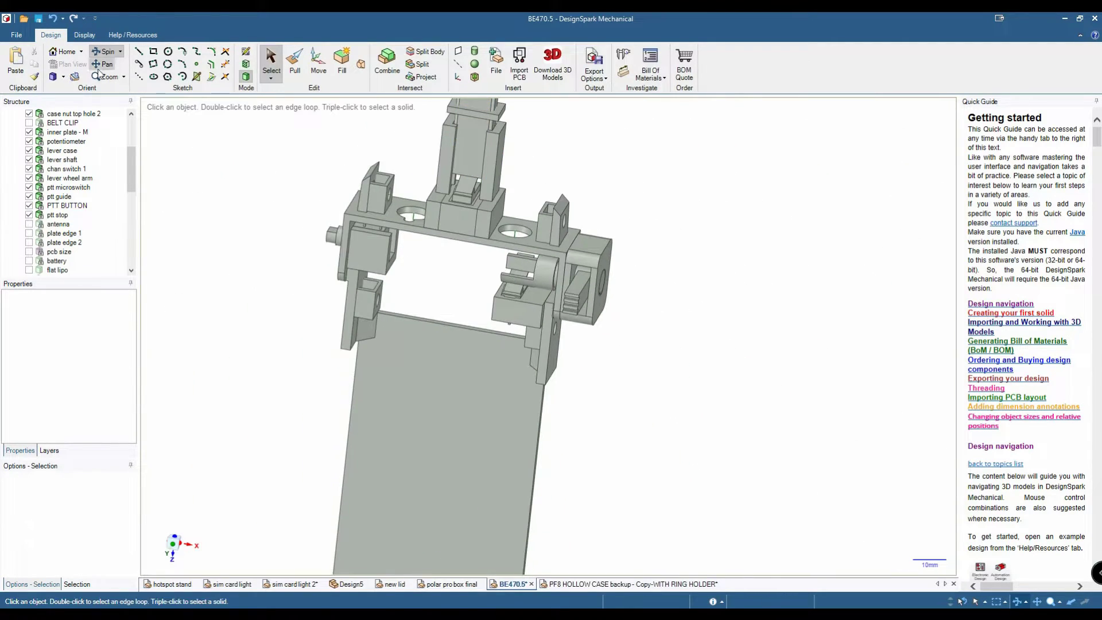
Step: Show the volumeknob component on the potentiometer side and reposition the assembly in view
click(103, 64)
scroll(128, 229, down, 5)
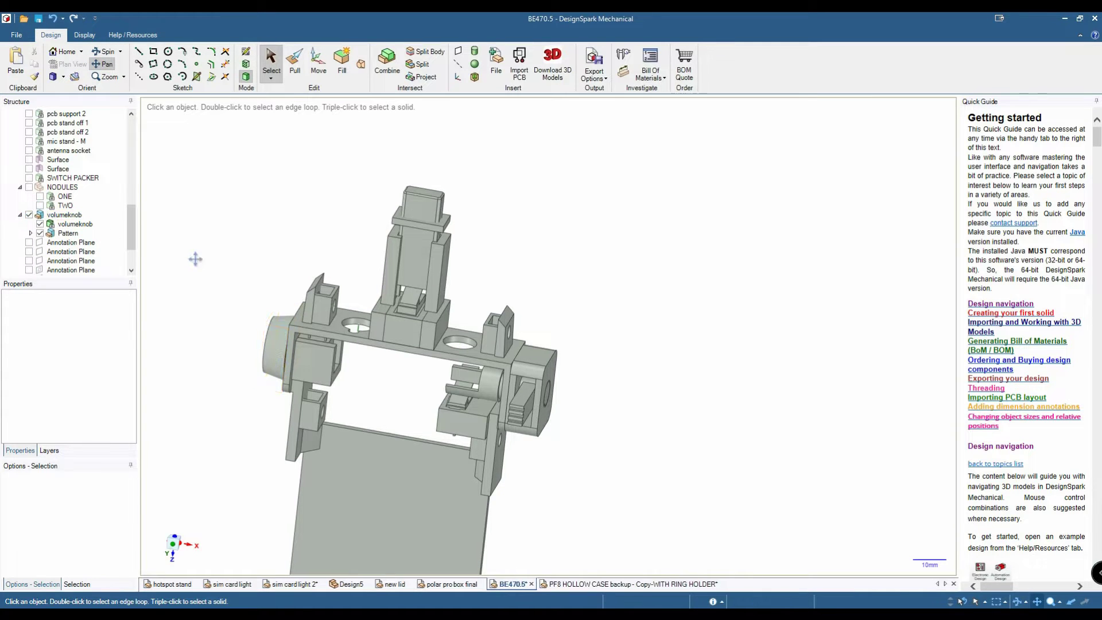
drag(199, 265, 252, 214)
Step: Show mic stand - M on the top crossbar and examine the hollow tube from its open end
click(104, 51)
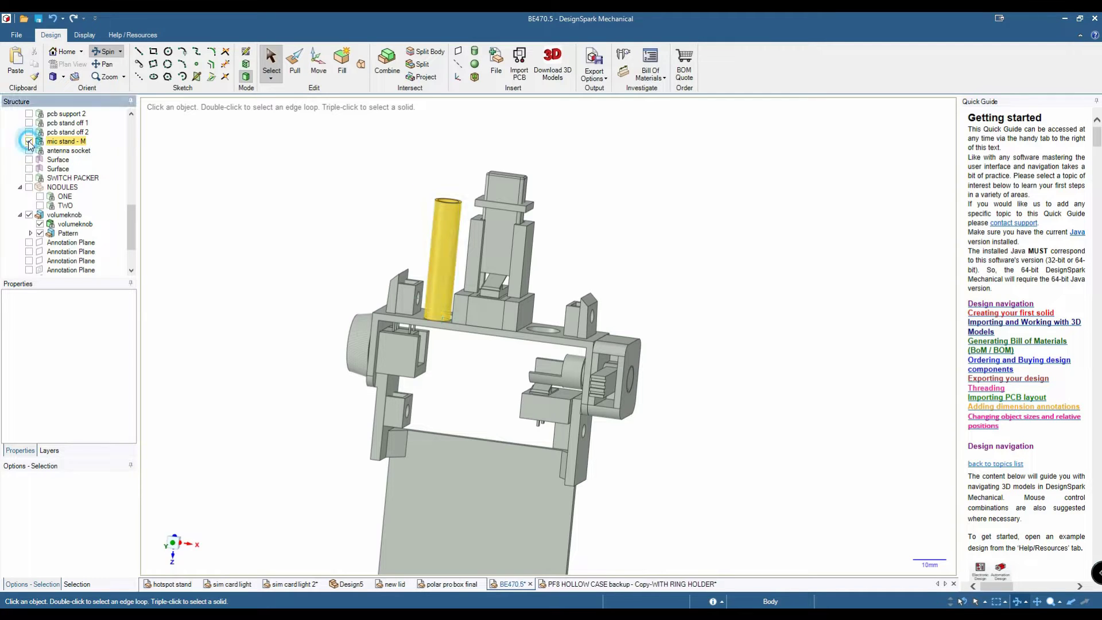
drag(402, 219, 388, 324)
scroll(442, 221, up, 10)
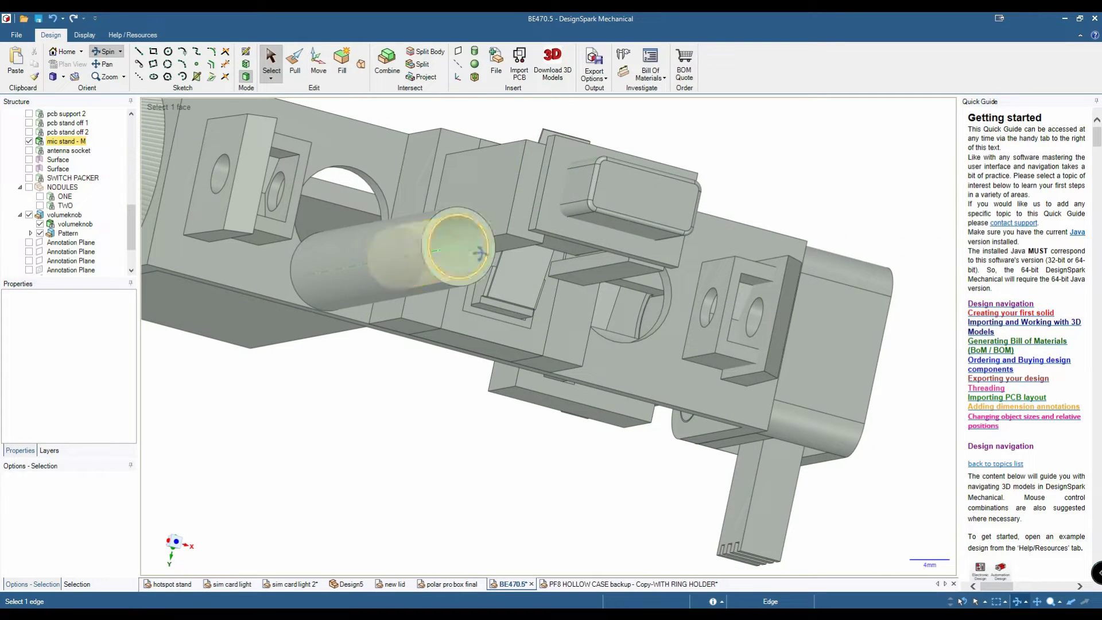
key(Escape)
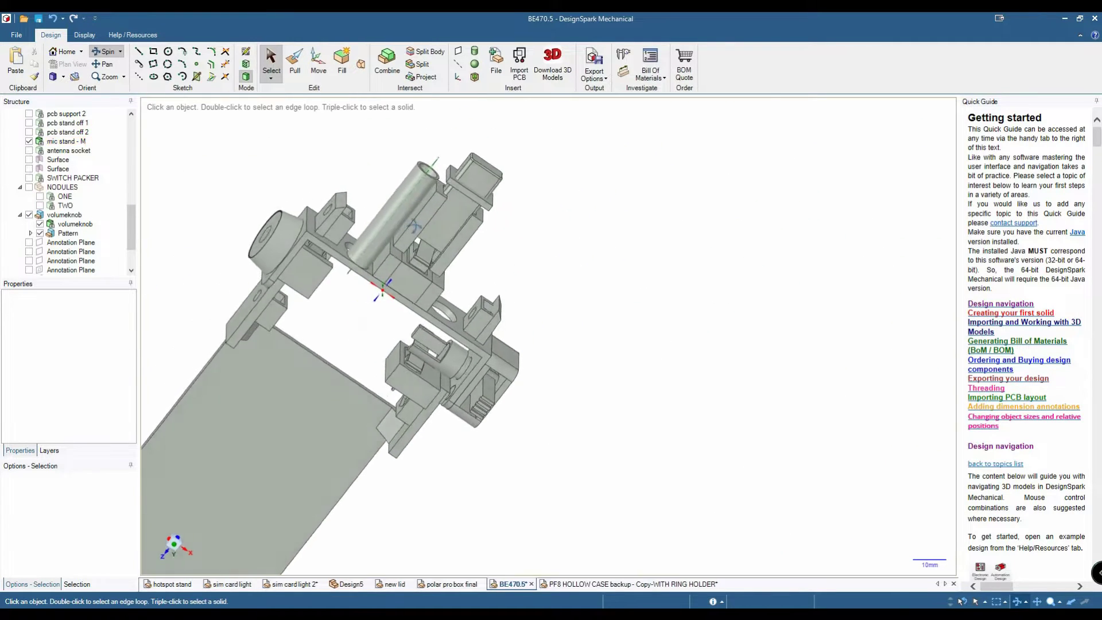
drag(390, 207, 265, 203)
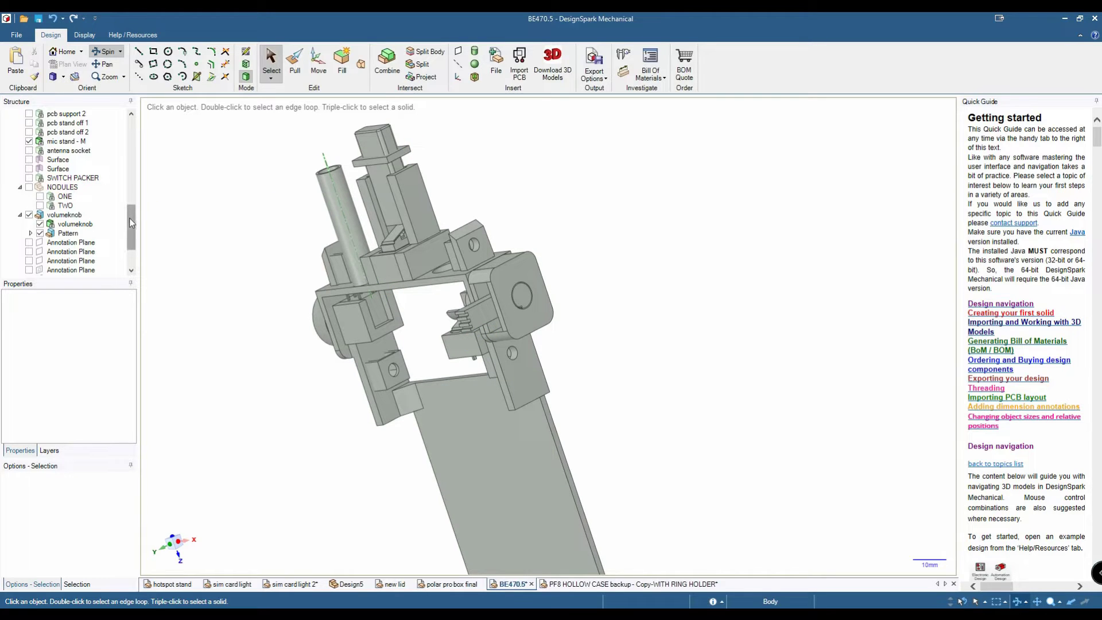
Step: Show batt stand 1 and batt stand 2 on the flat part of the inner plate
drag(130, 221, 137, 191)
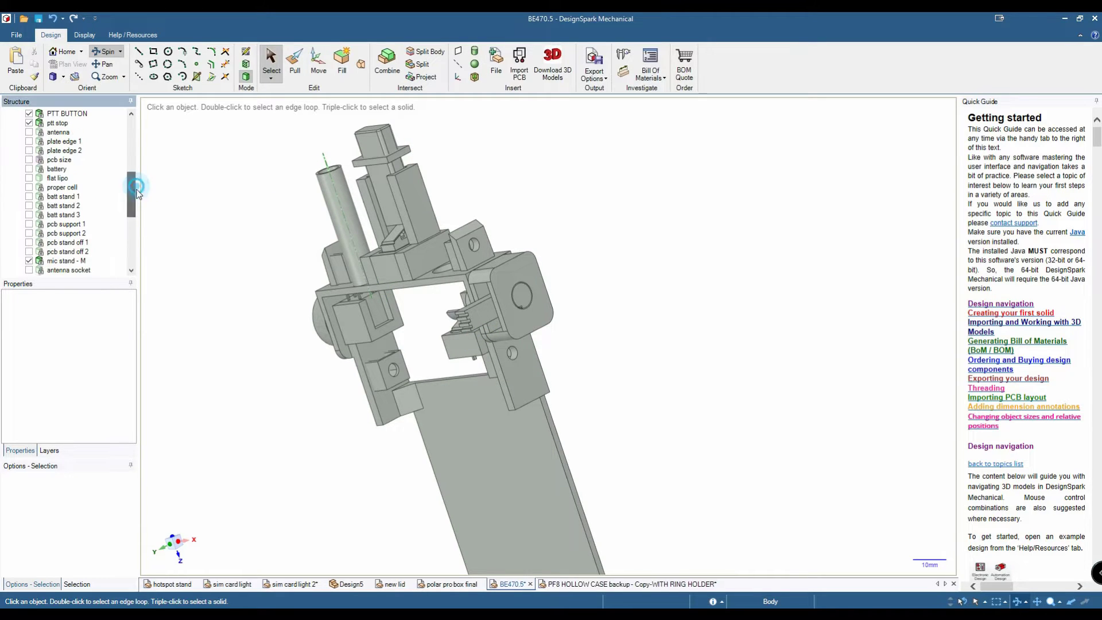
click(29, 197)
click(28, 206)
scroll(219, 367, up, 3)
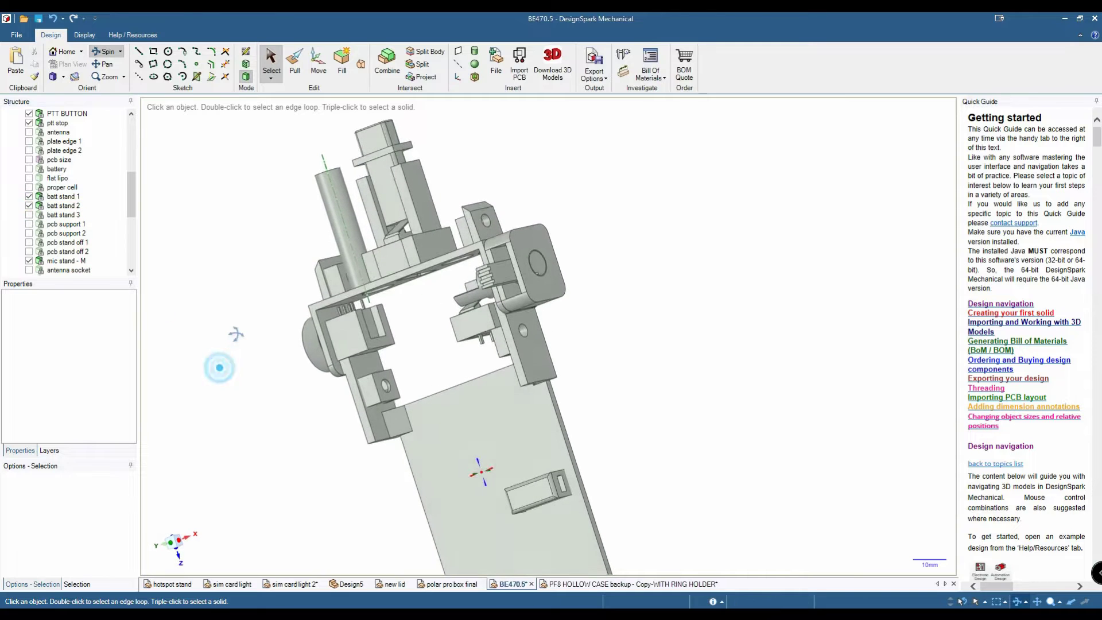
Step: Show batt stand 3, pcb support 1, pcb support 2, pcb stand off 1 and pcb stand off 2 on the inner plate
scroll(237, 337, down, 5)
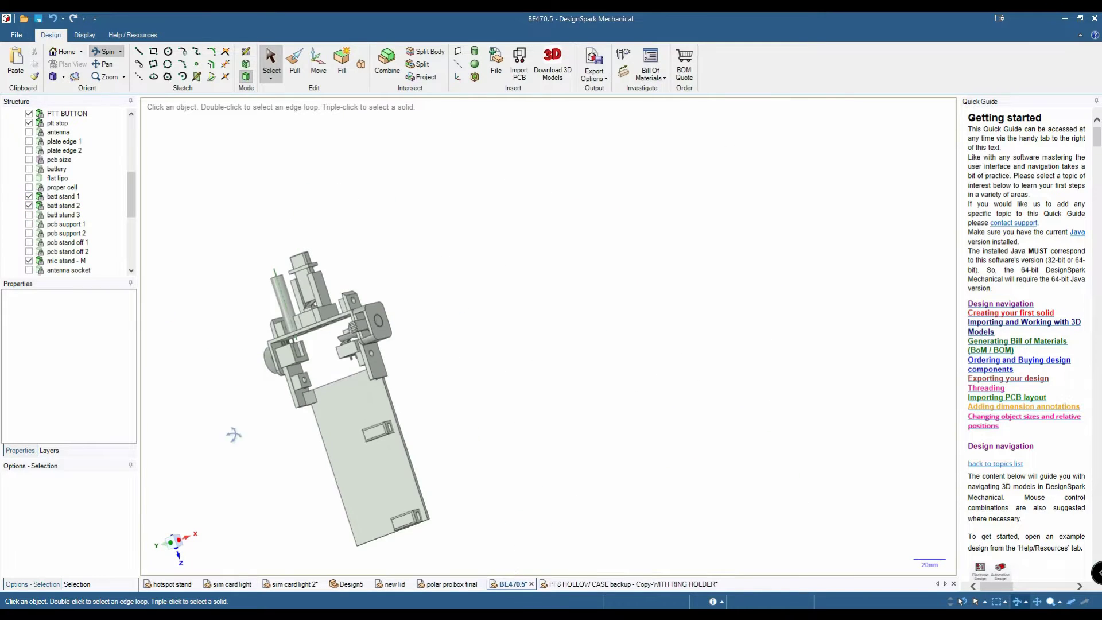
drag(244, 431, 282, 398)
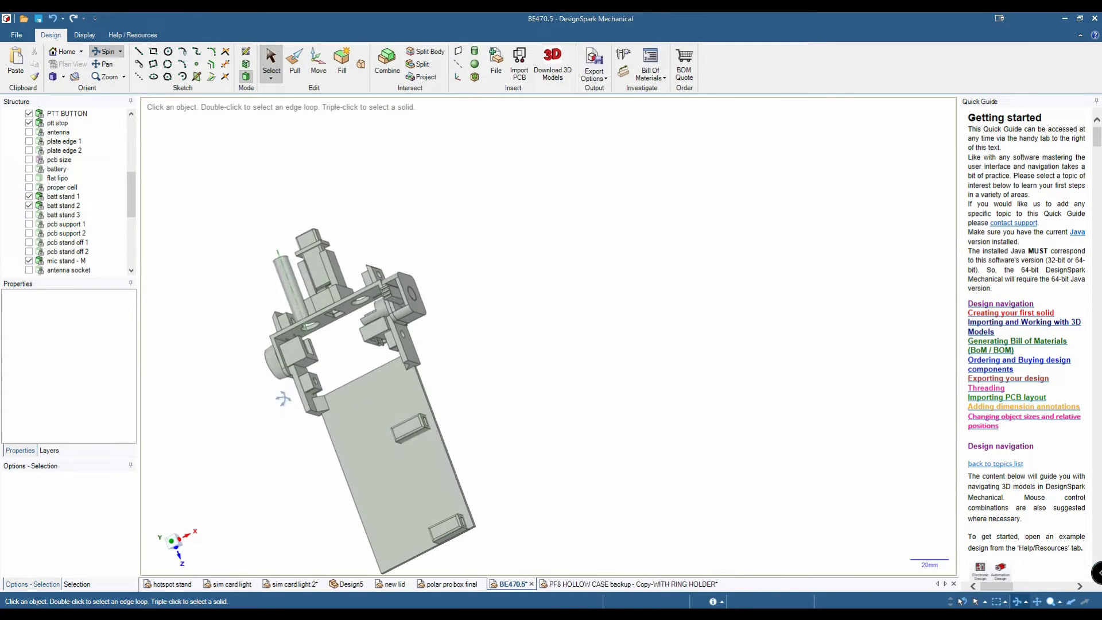
click(29, 215)
click(29, 225)
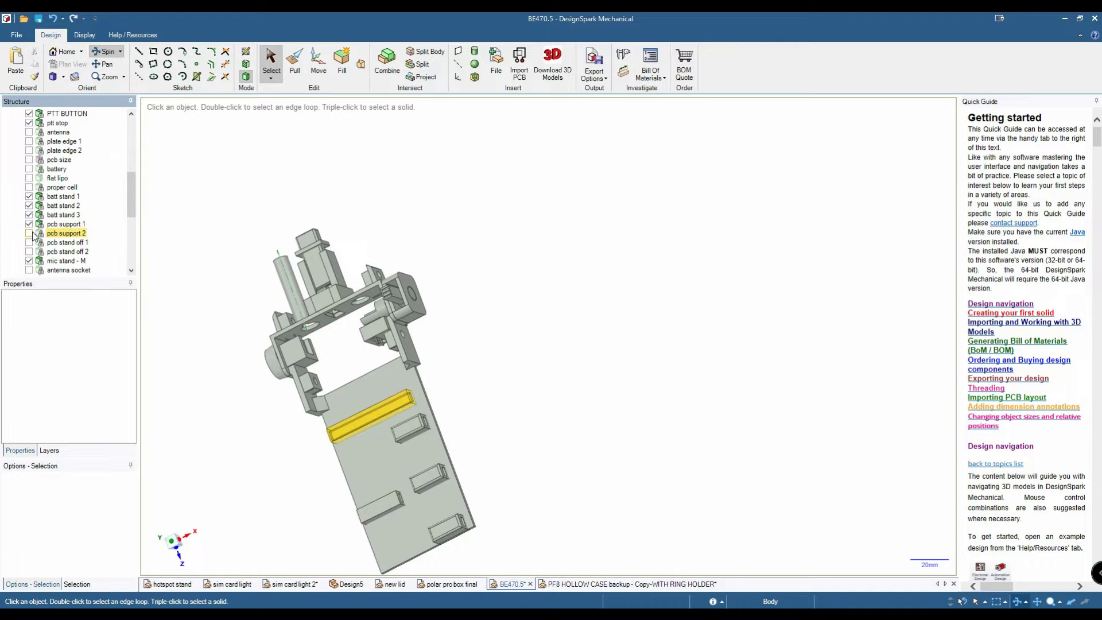
click(29, 233)
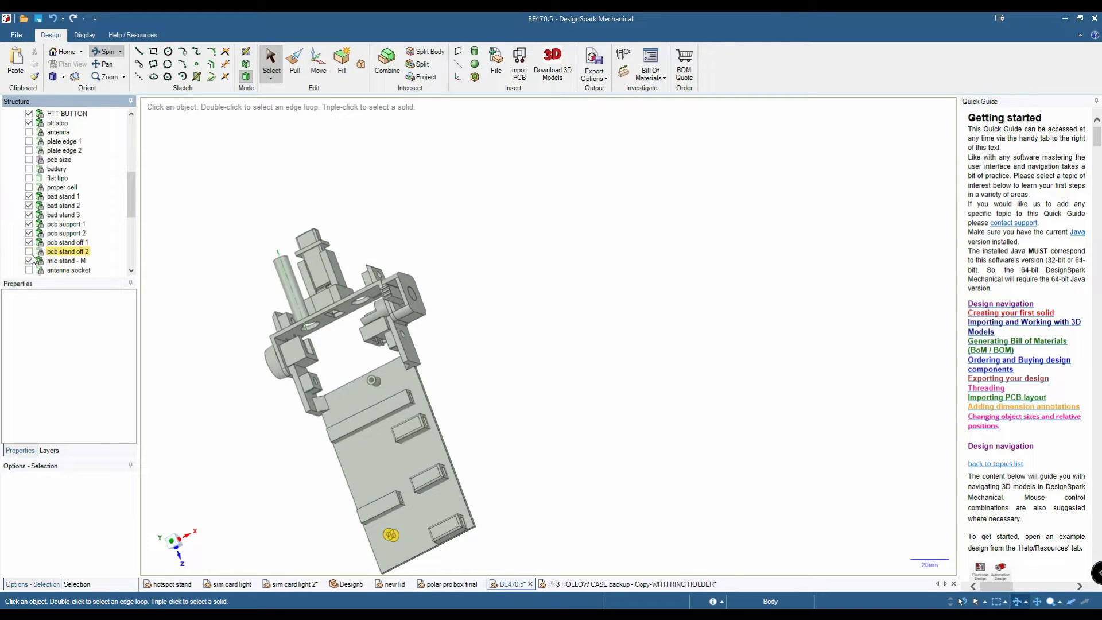
click(29, 262)
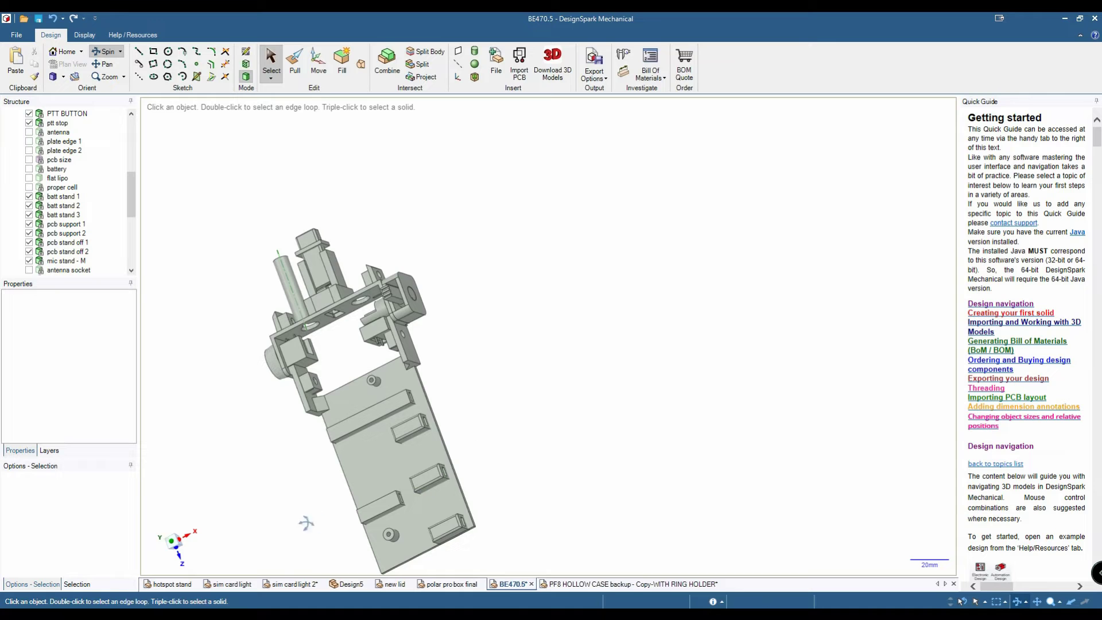
Step: Inspect the battery stands, PCB supports and stand-offs, and show proper cell on top of the three battery stands
scroll(317, 526, down, 2)
scroll(317, 525, up, 4)
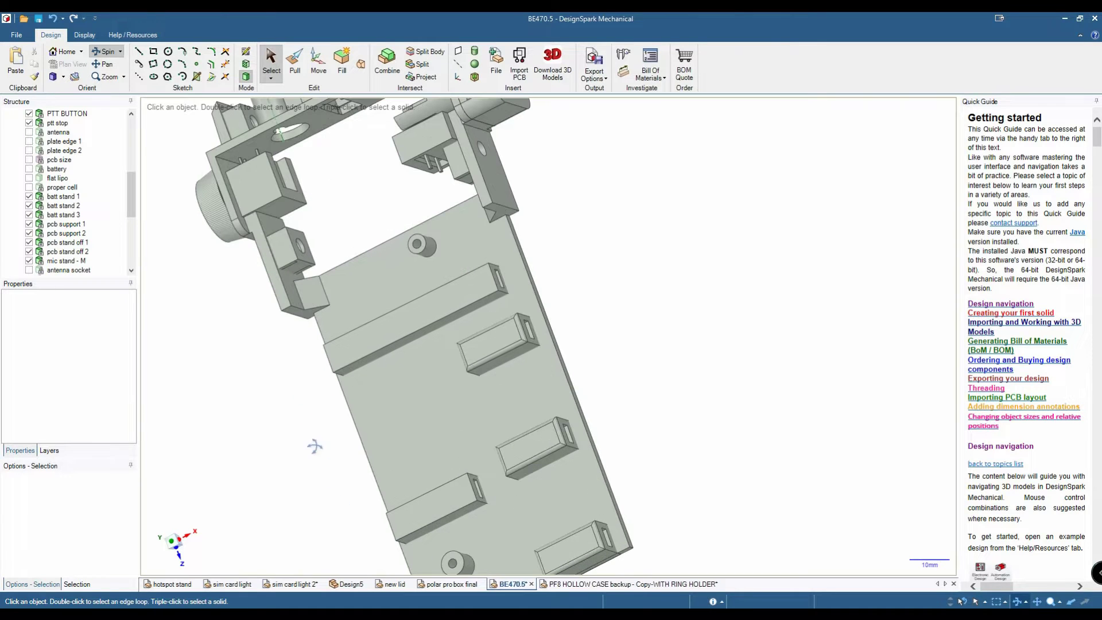
drag(275, 408, 315, 338)
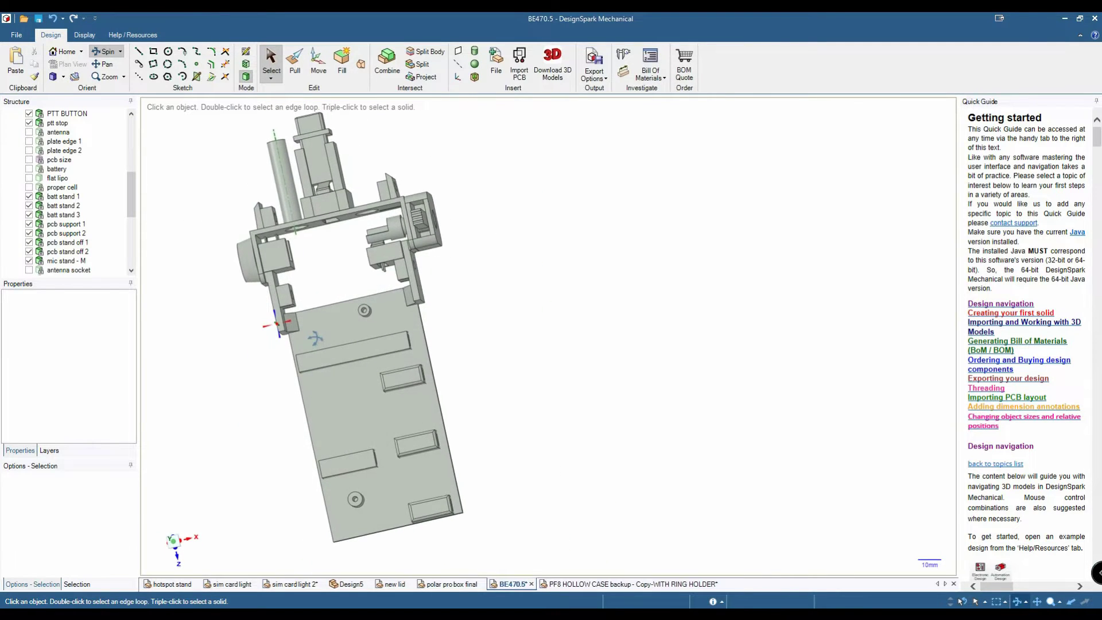
drag(248, 334, 226, 328)
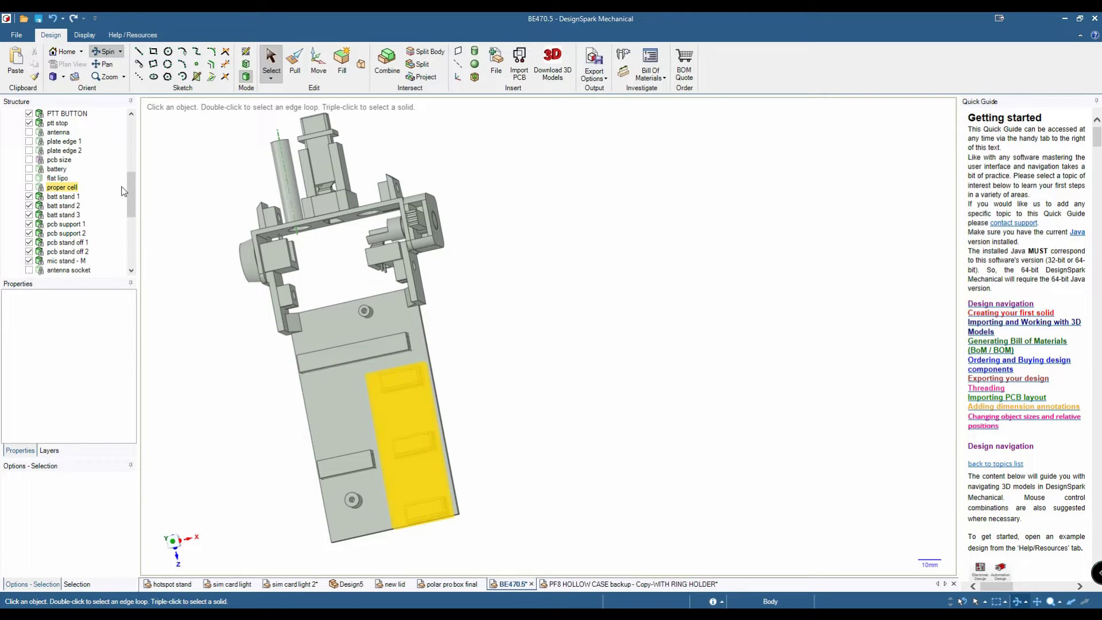
click(29, 188)
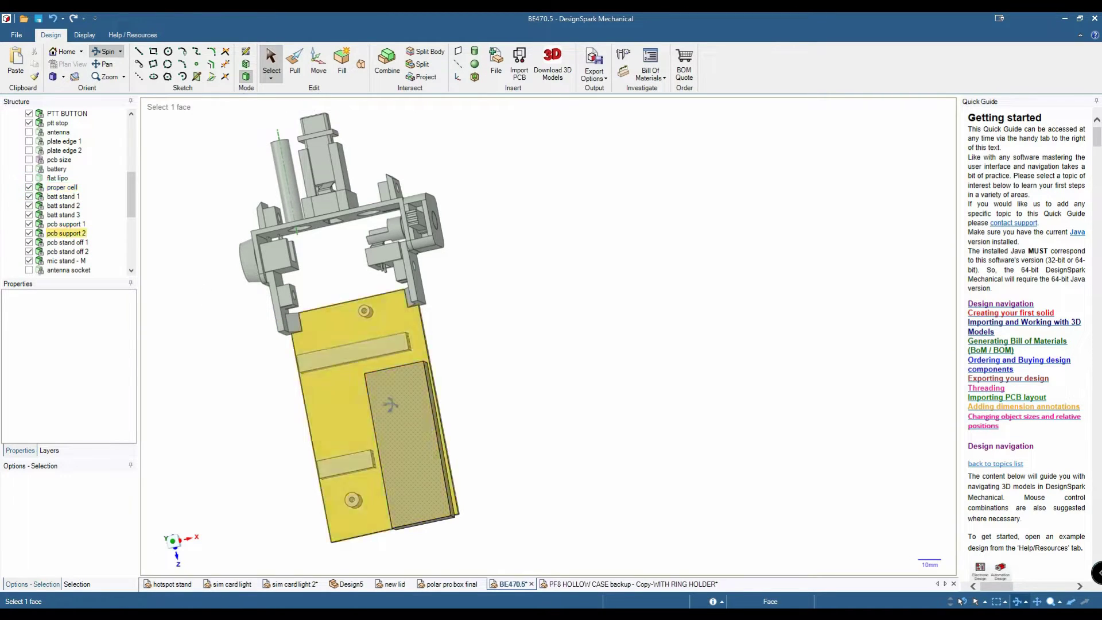
drag(427, 448, 410, 421)
click(569, 345)
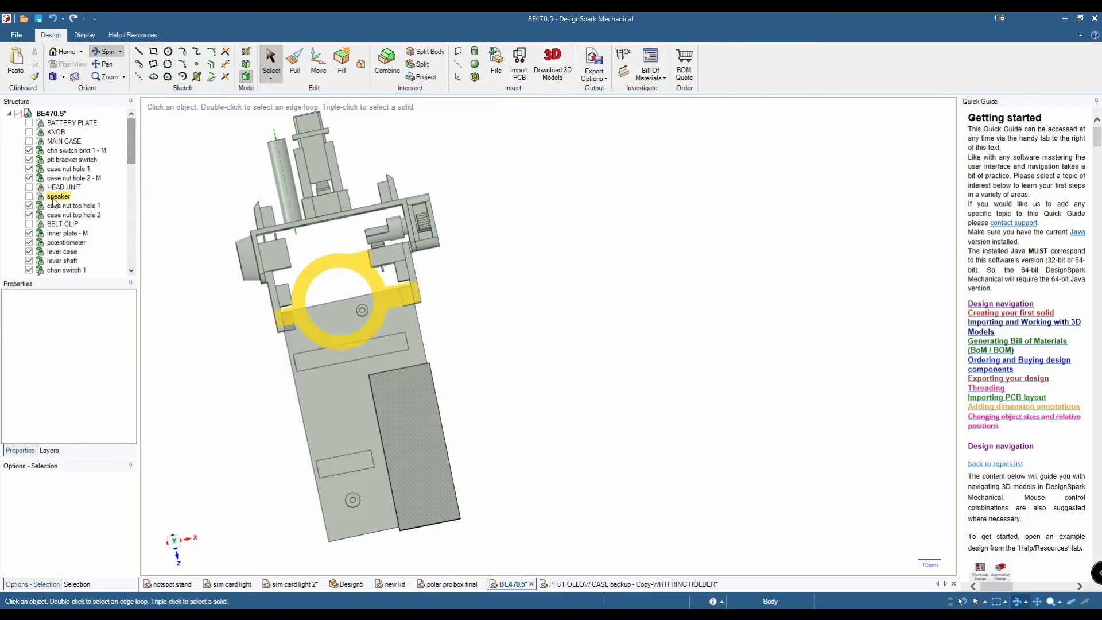
Step: Show the speaker ring between the side brackets and examine how it sits from the side and front
click(29, 196)
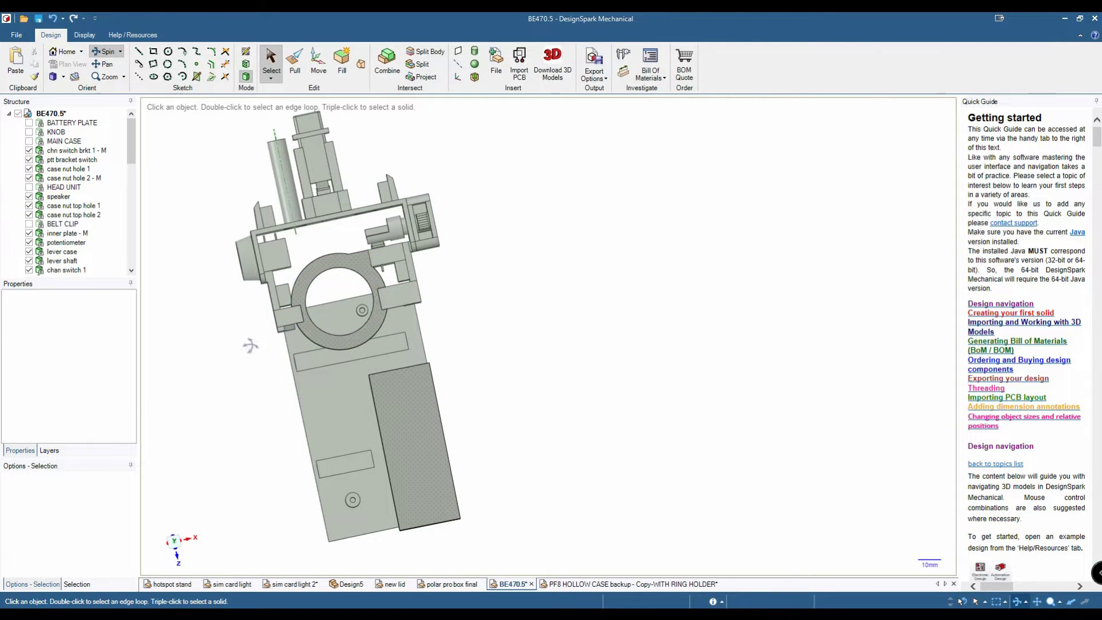
drag(227, 332, 345, 284)
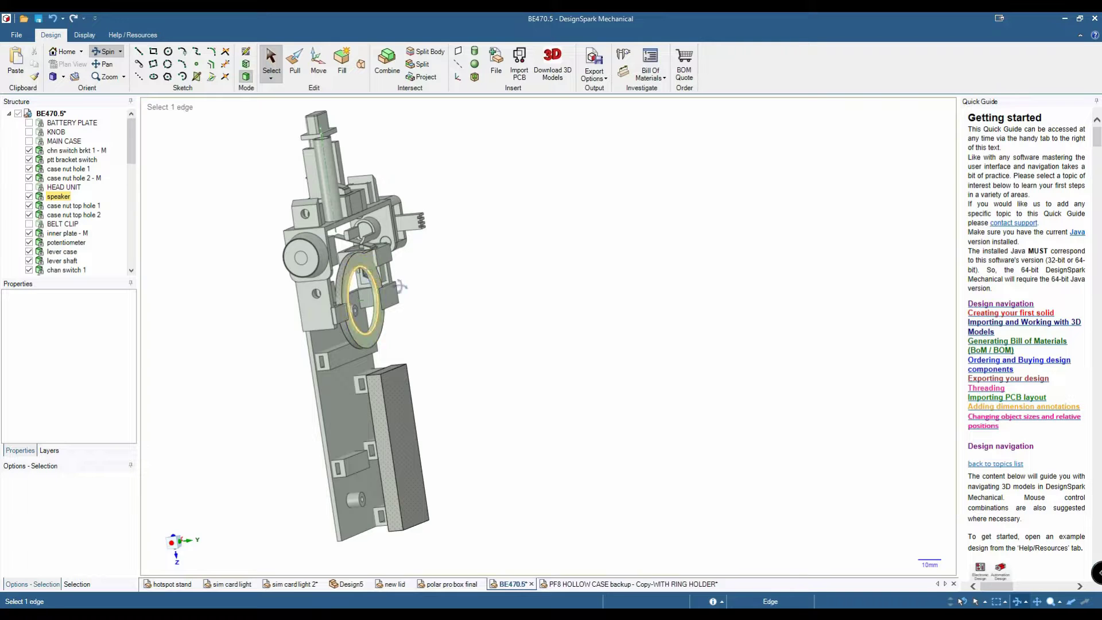
scroll(402, 285, up, 3)
drag(468, 286, 359, 265)
scroll(359, 266, down, 3)
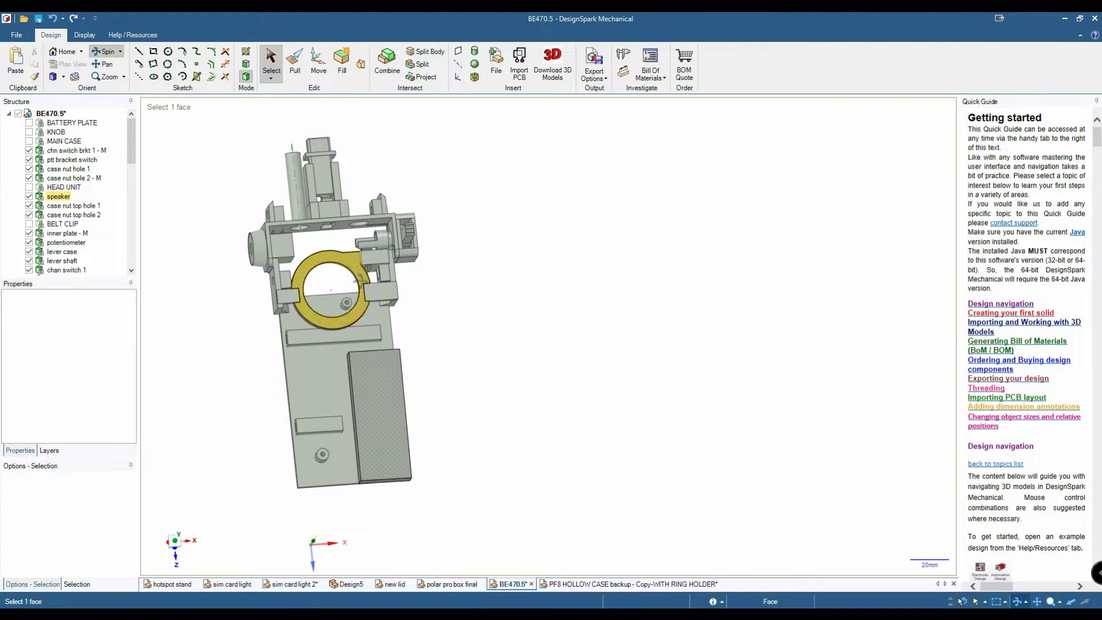
Step: Inspect the fully enclosed radio from the back and the PTT side, including the belt clip and antenna
drag(533, 312, 234, 270)
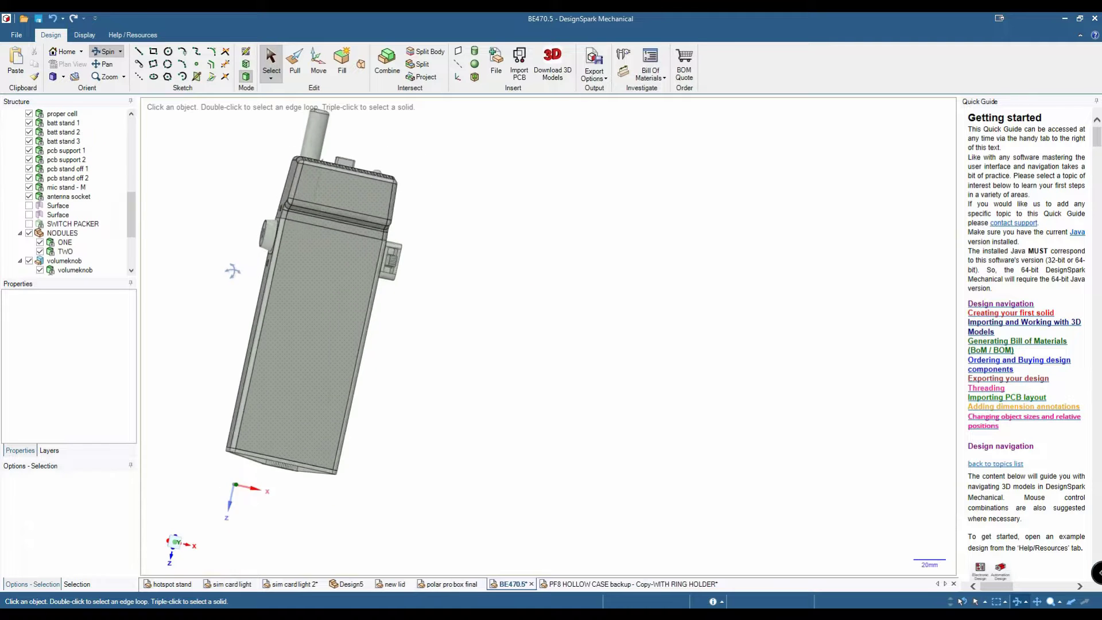
scroll(236, 270, up, 4)
drag(225, 317, 344, 244)
scroll(219, 206, up, 6)
scroll(360, 242, down, 2)
click(107, 64)
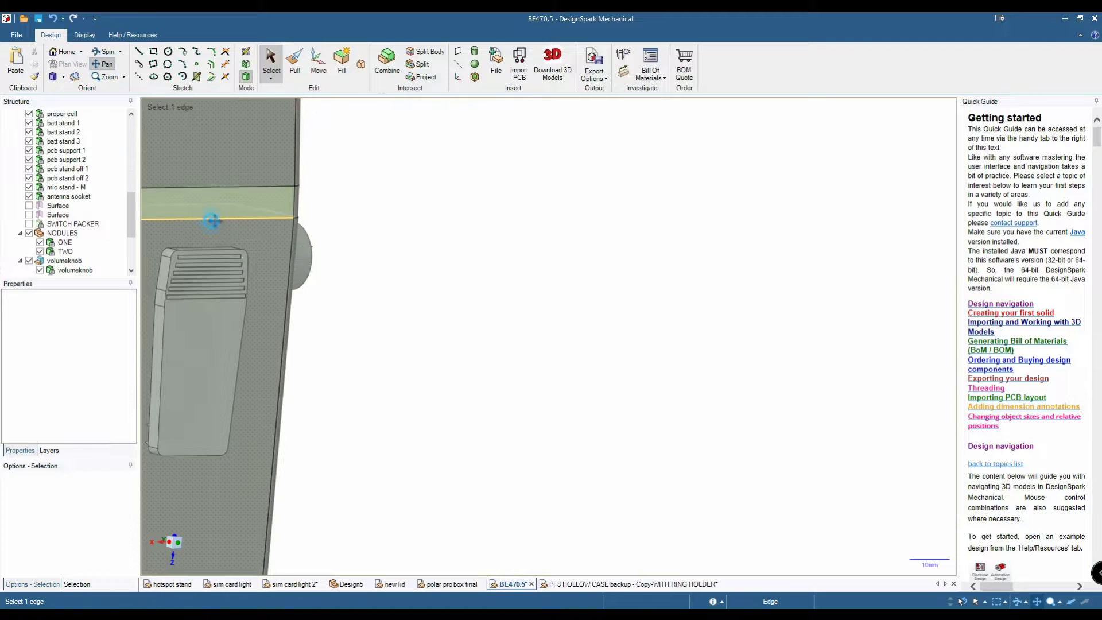
drag(212, 221, 442, 287)
drag(336, 164, 258, 258)
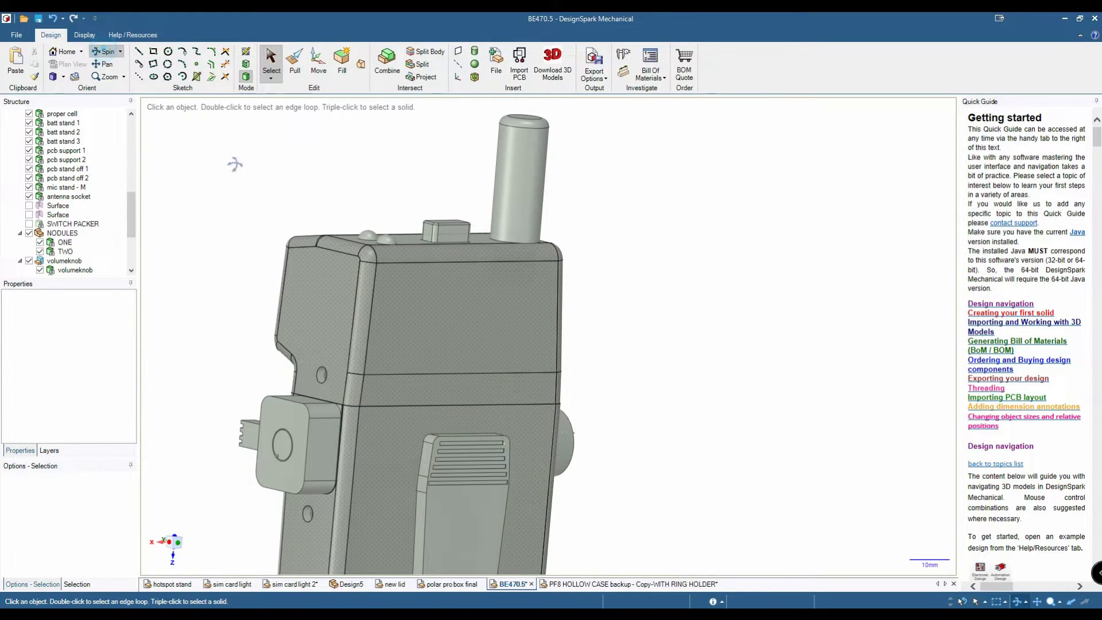
drag(234, 164, 137, 71)
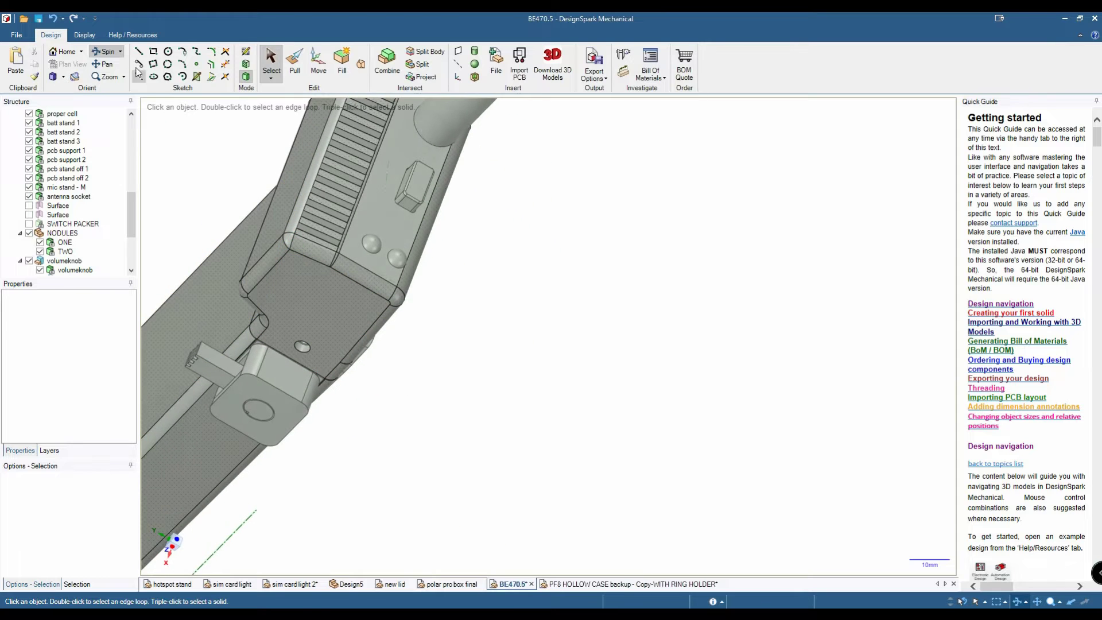
Step: Examine the slotted grille, antenna, switch and two nodules on top of the radio, and the flat face of the case
click(105, 65)
drag(212, 194, 446, 197)
scroll(438, 319, down, 5)
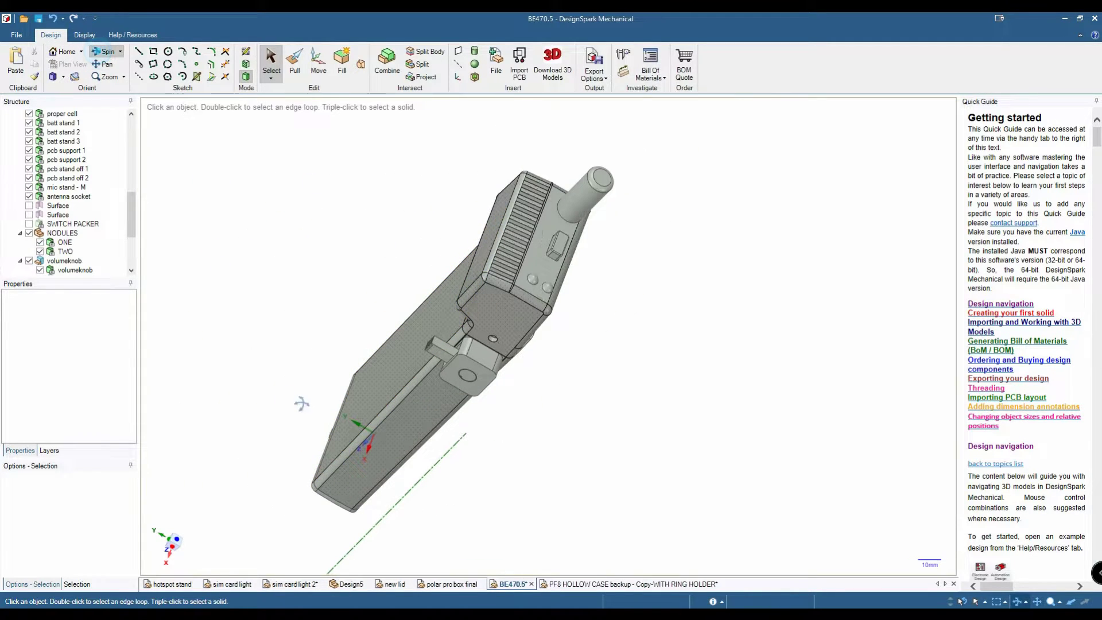
drag(302, 404, 501, 505)
scroll(500, 505, up, 3)
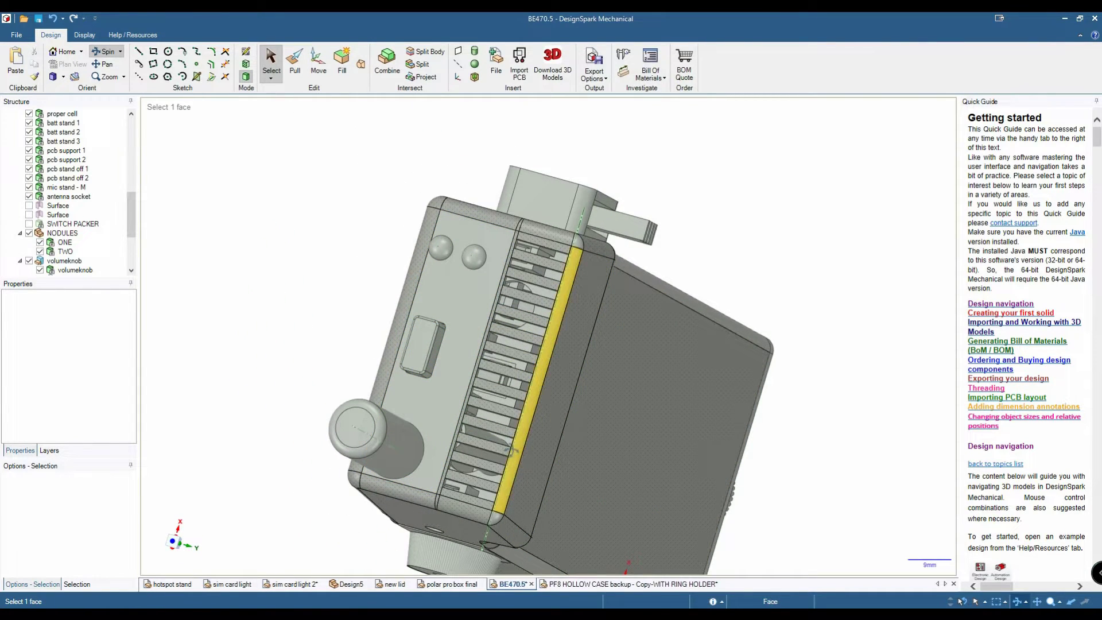
drag(500, 372, 677, 368)
scroll(722, 353, down, 3)
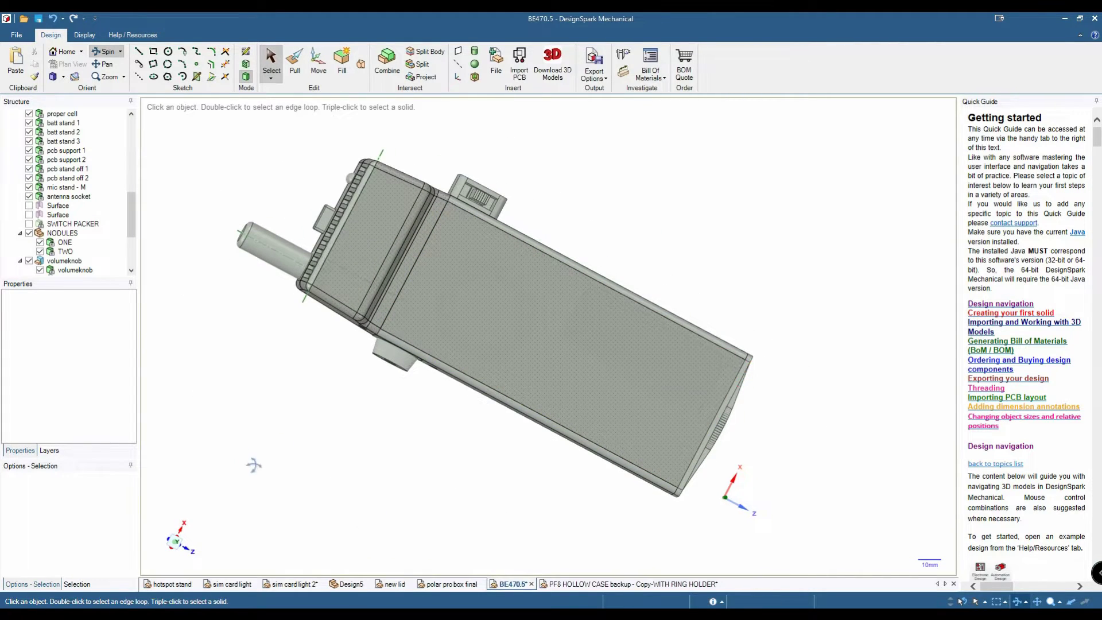